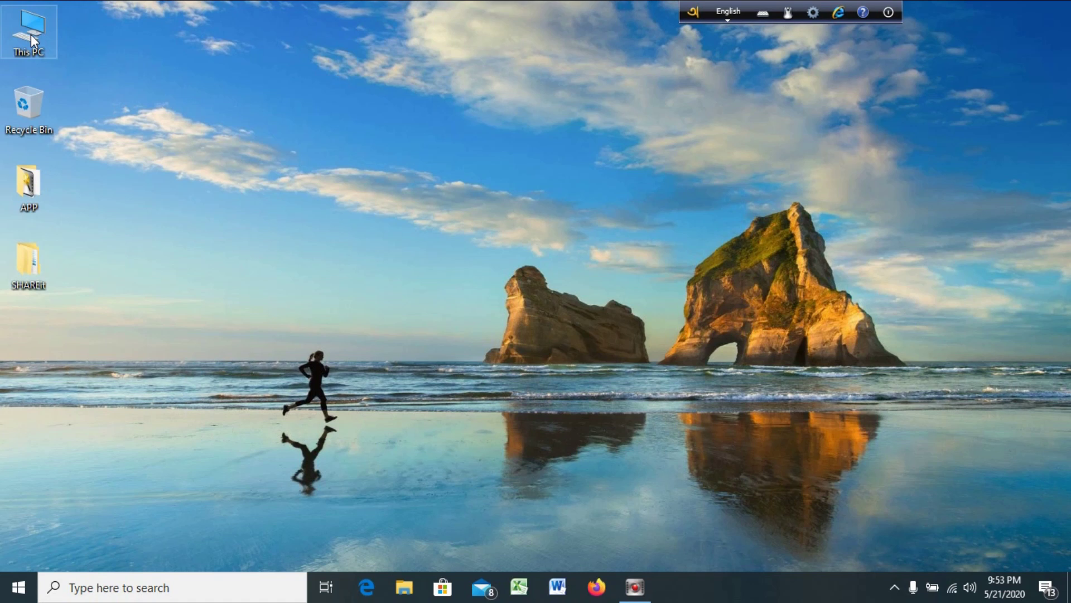
- Open the inner Bentley STAAD.Pro V8i (SELECTSeries 6) 20.07.11.33 folder under Engineering Software on drive D and read its ReadMe file
double_click(31, 35)
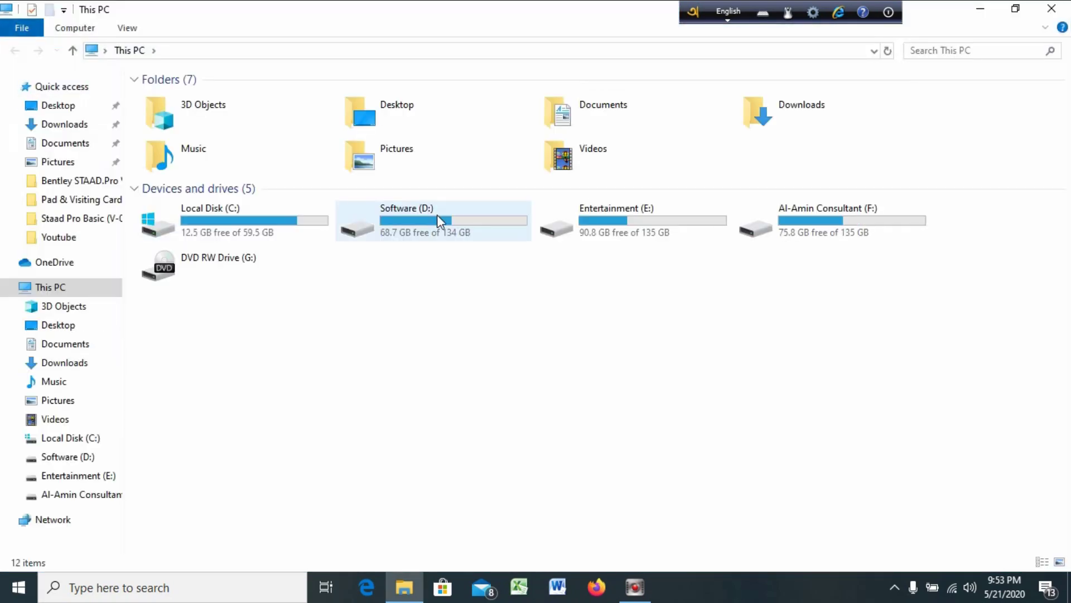
double_click(436, 217)
double_click(223, 113)
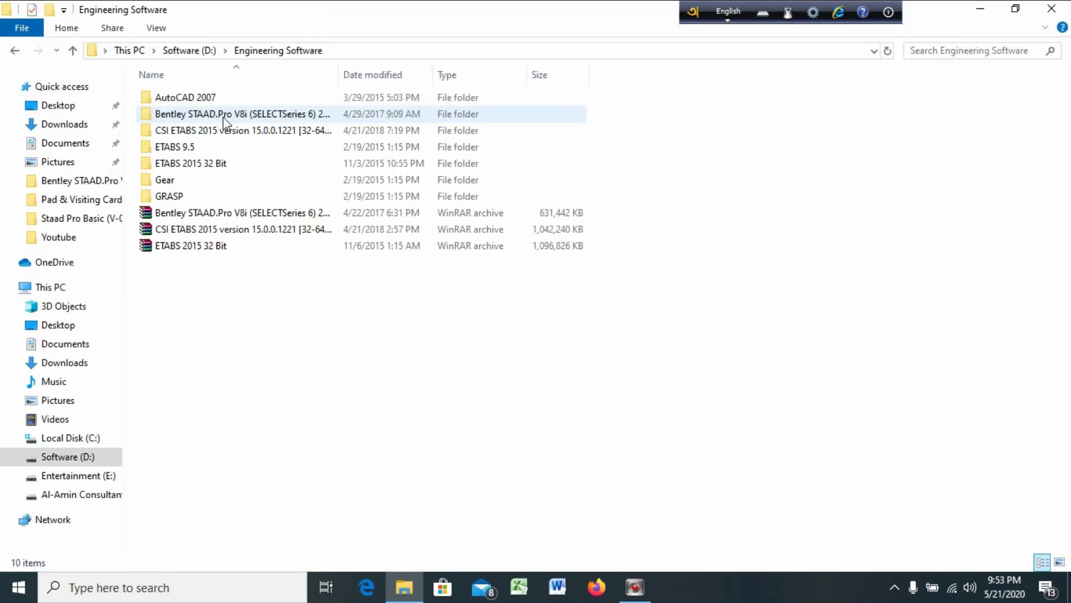
double_click(225, 114)
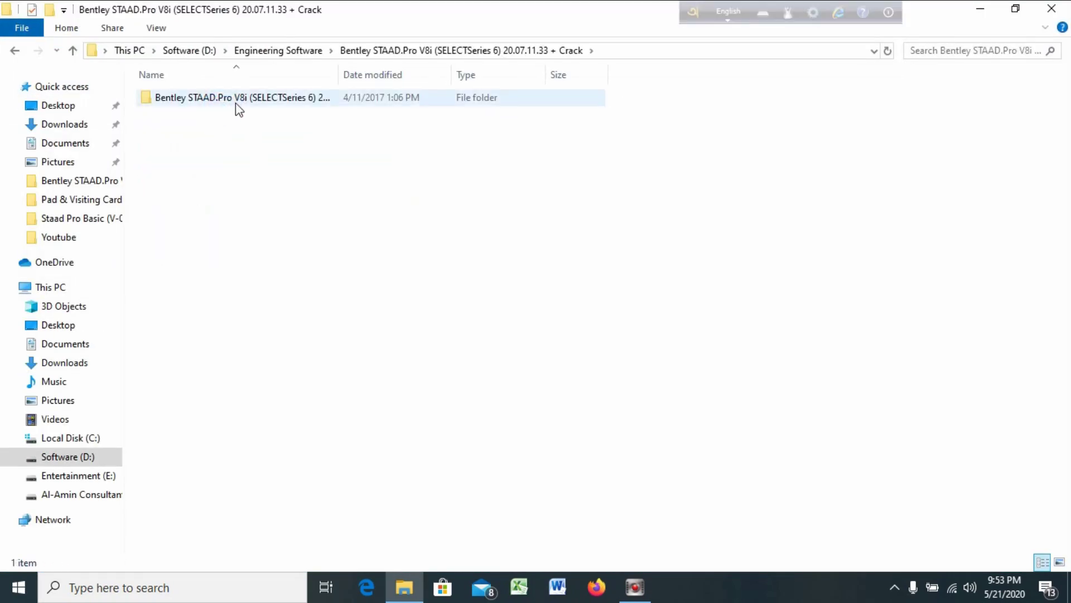
click(235, 102)
double_click(235, 101)
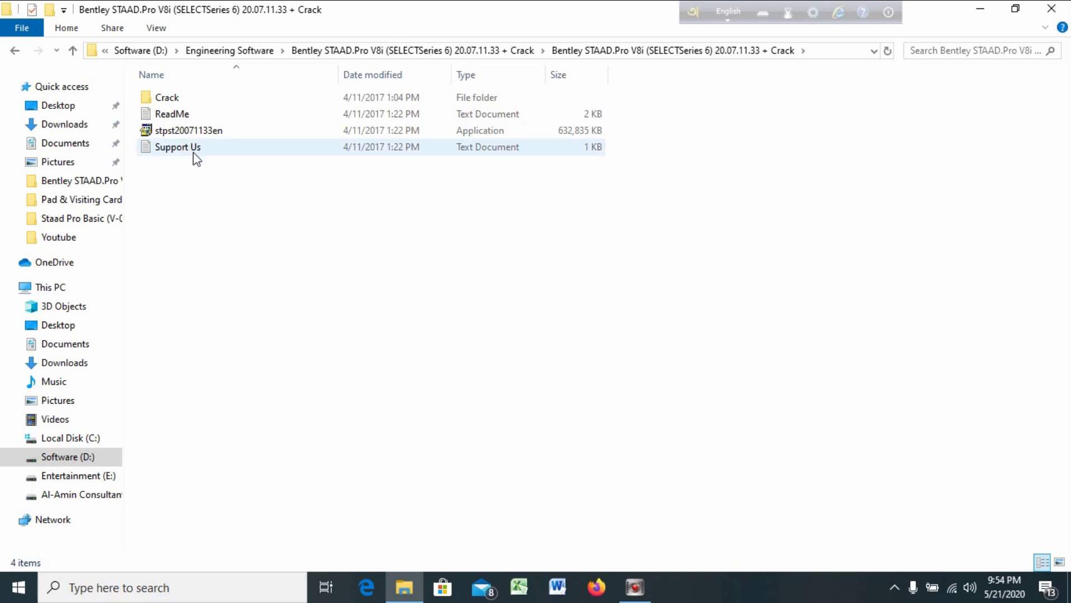
click(178, 114)
double_click(178, 114)
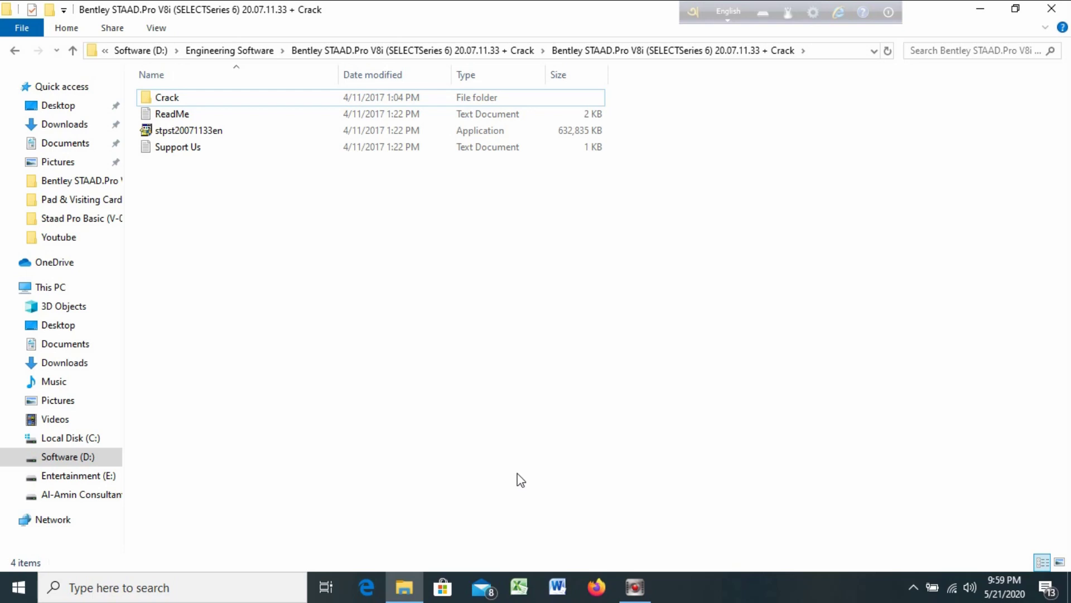
- Turn off the computer's Wi-Fi and return to the STAAD.Pro folder
click(952, 590)
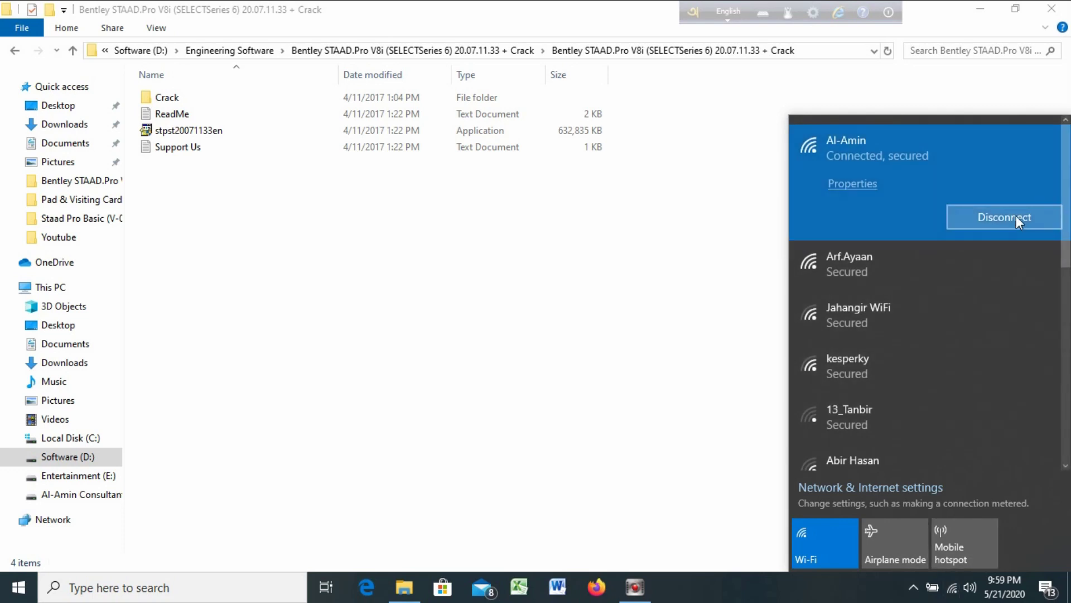
click(799, 537)
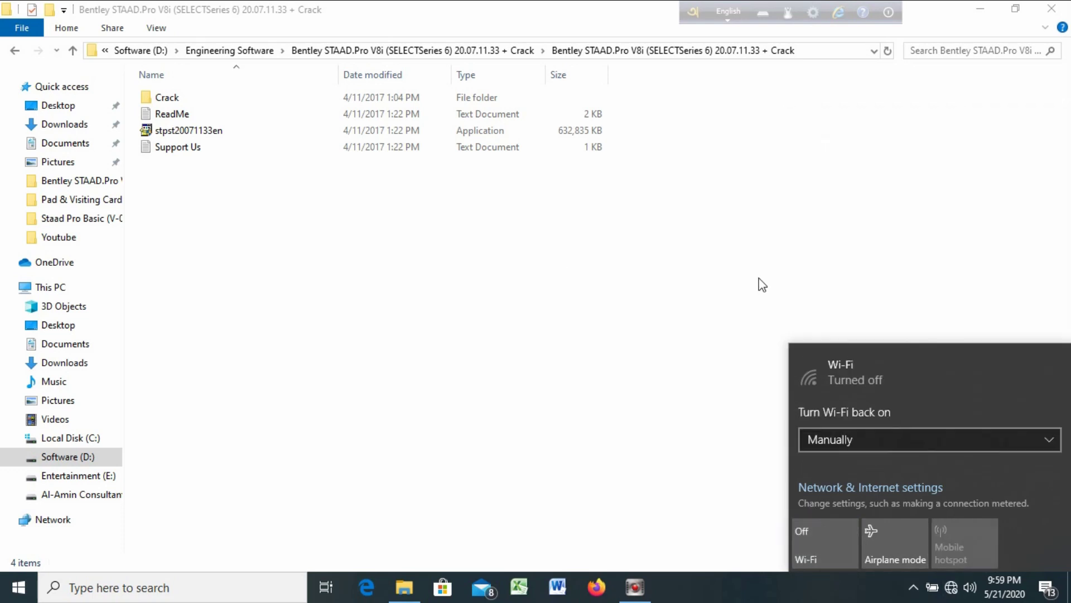
click(260, 226)
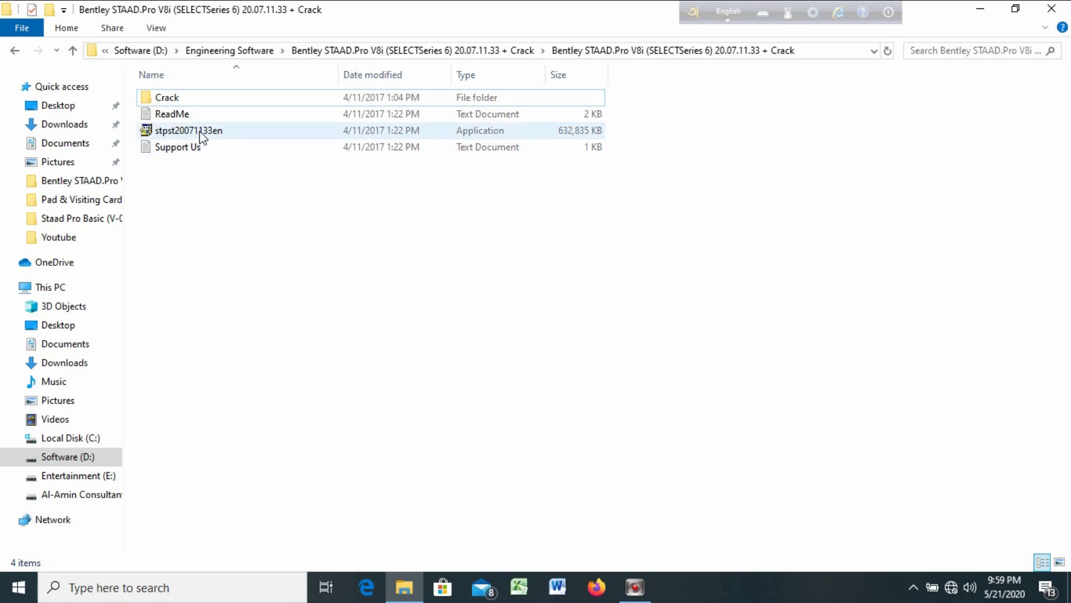
- Run the stpst20071133en installer and start installing the listed packages, including the companion products
click(199, 134)
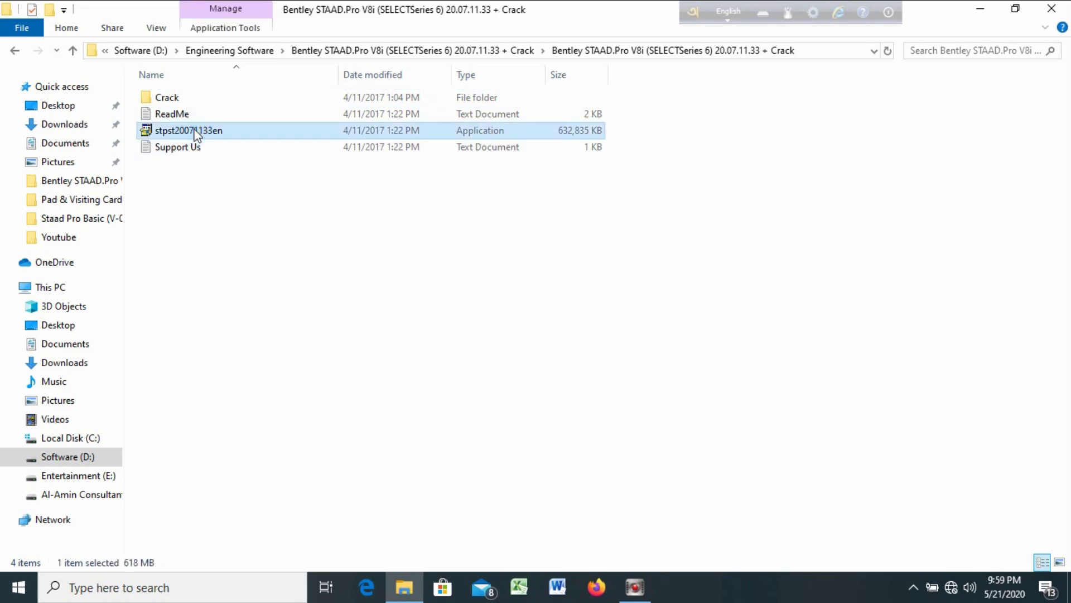
right_click(210, 133)
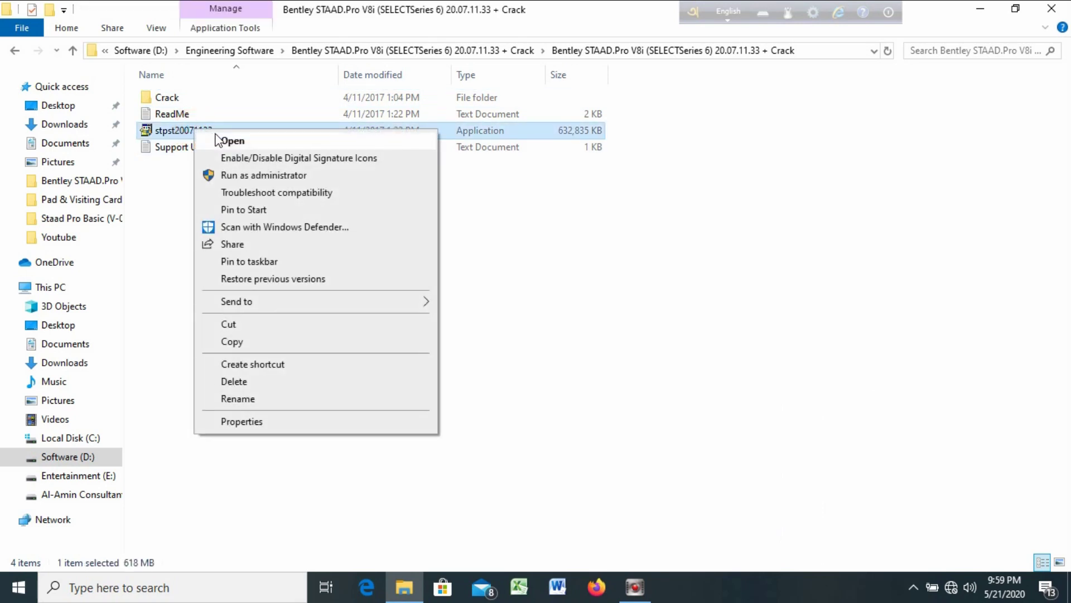
click(218, 141)
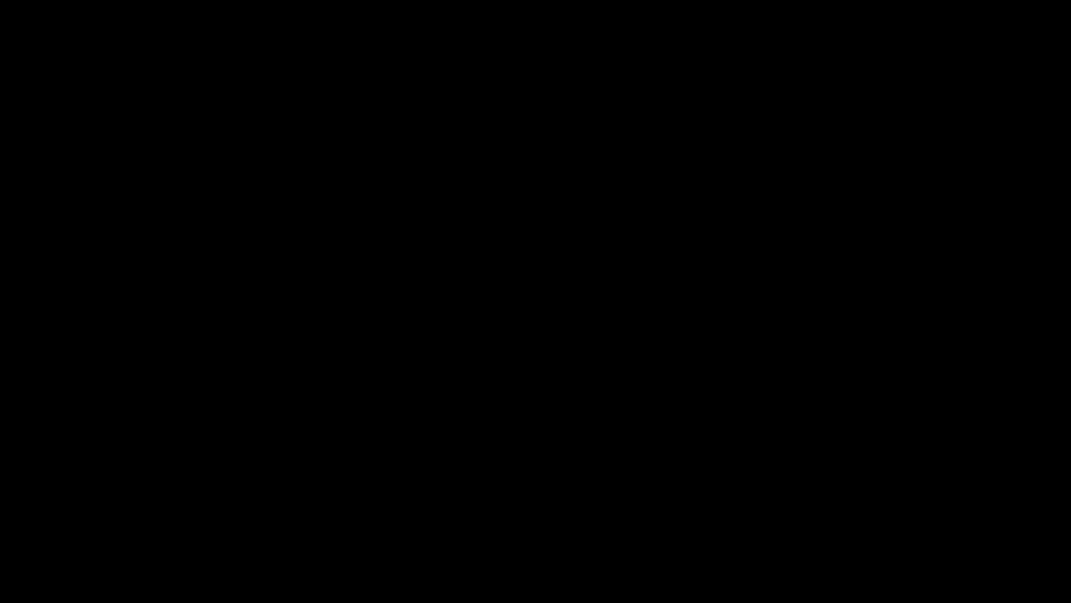
click(466, 367)
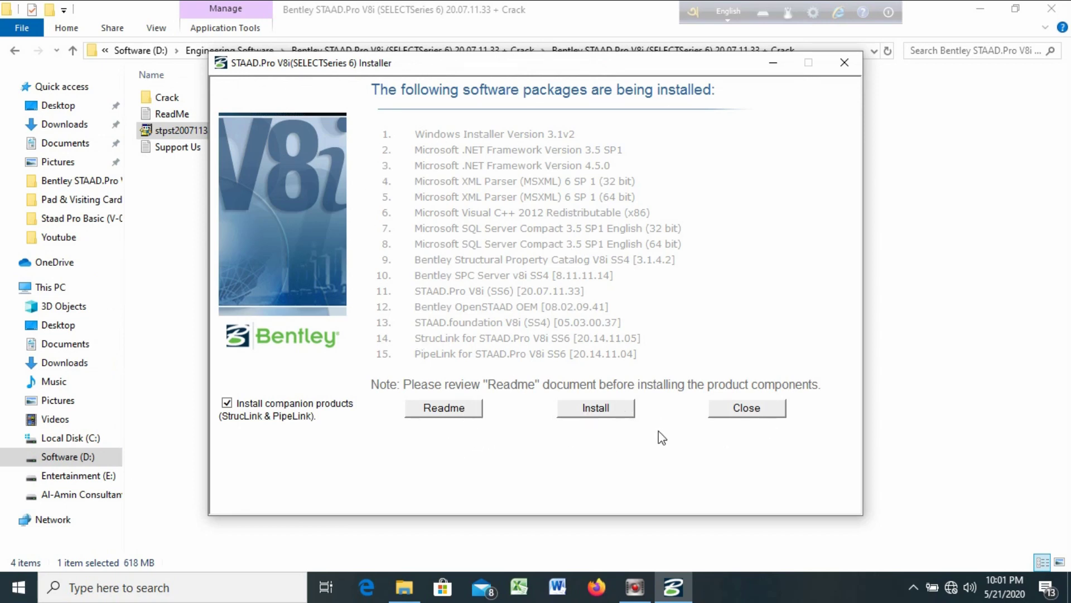
click(595, 412)
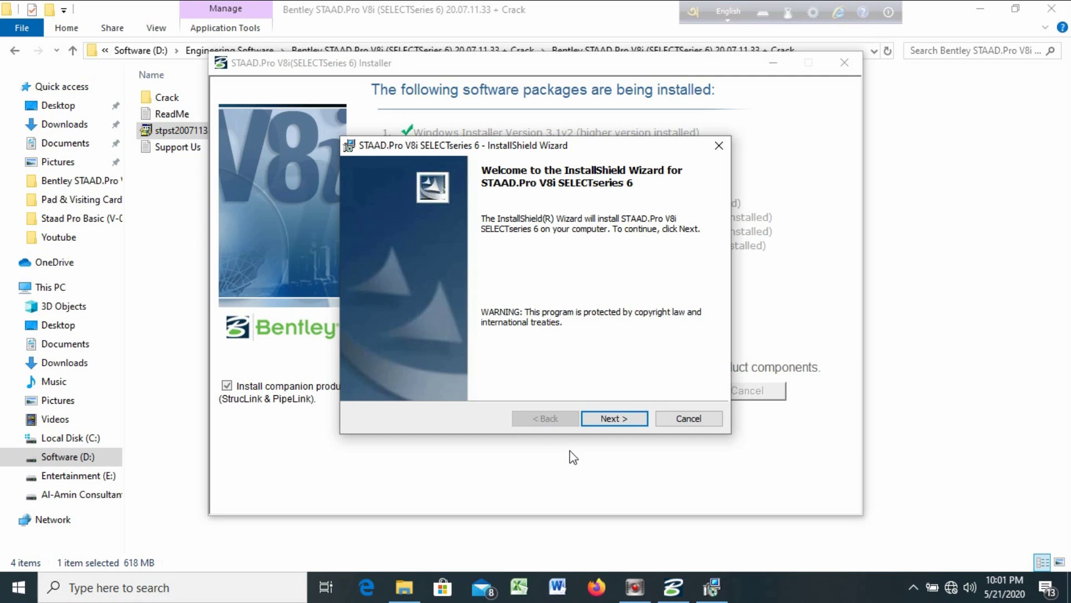
- Accept the STAAD.Pro license agreement and keep C:\SProV8i SS6\ as the destination folder
click(624, 421)
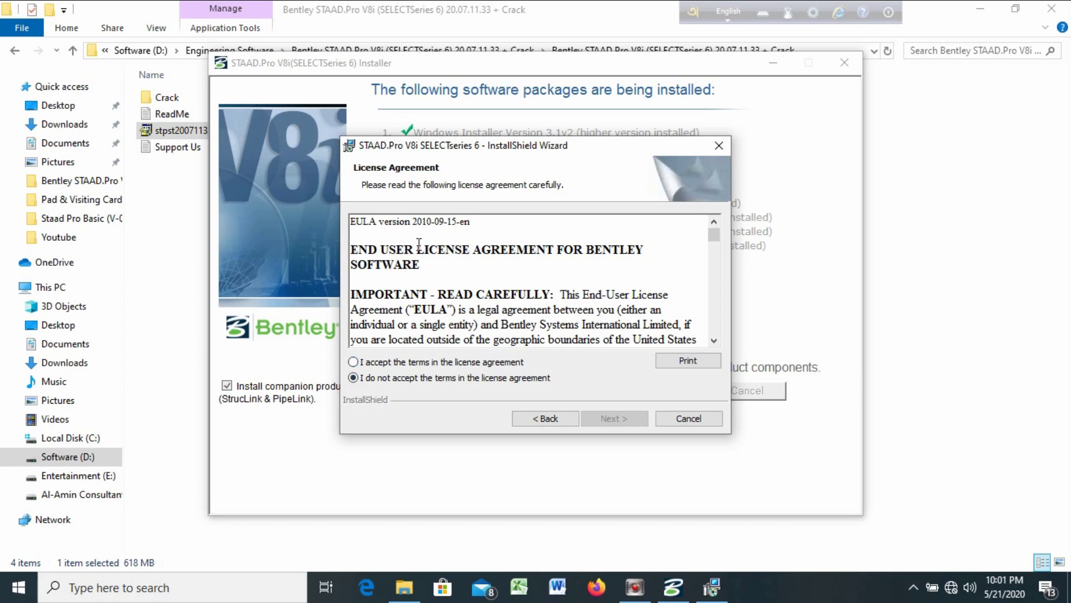
click(355, 362)
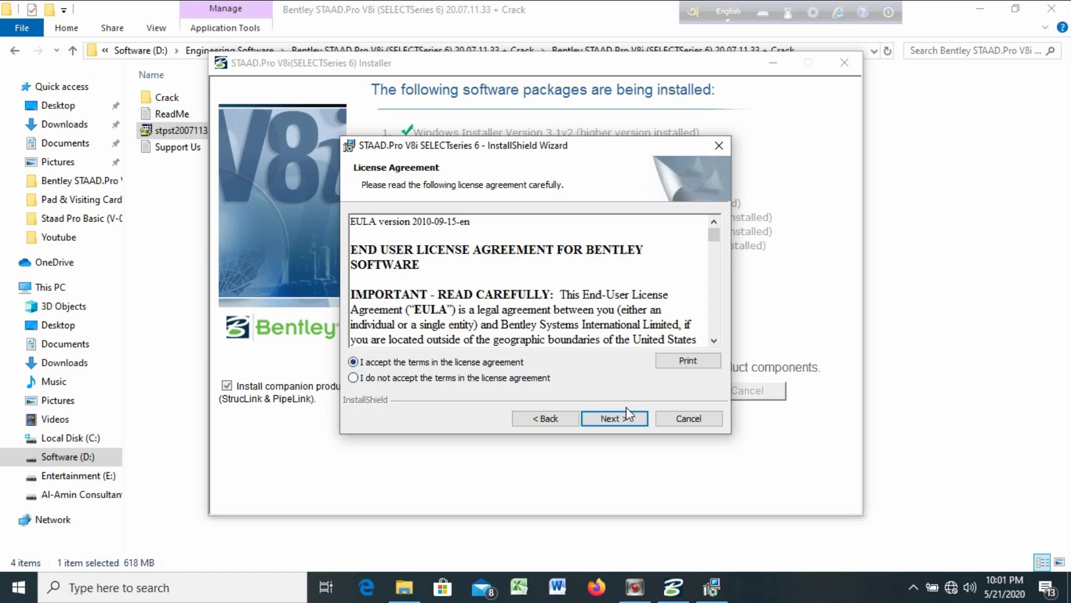
click(625, 420)
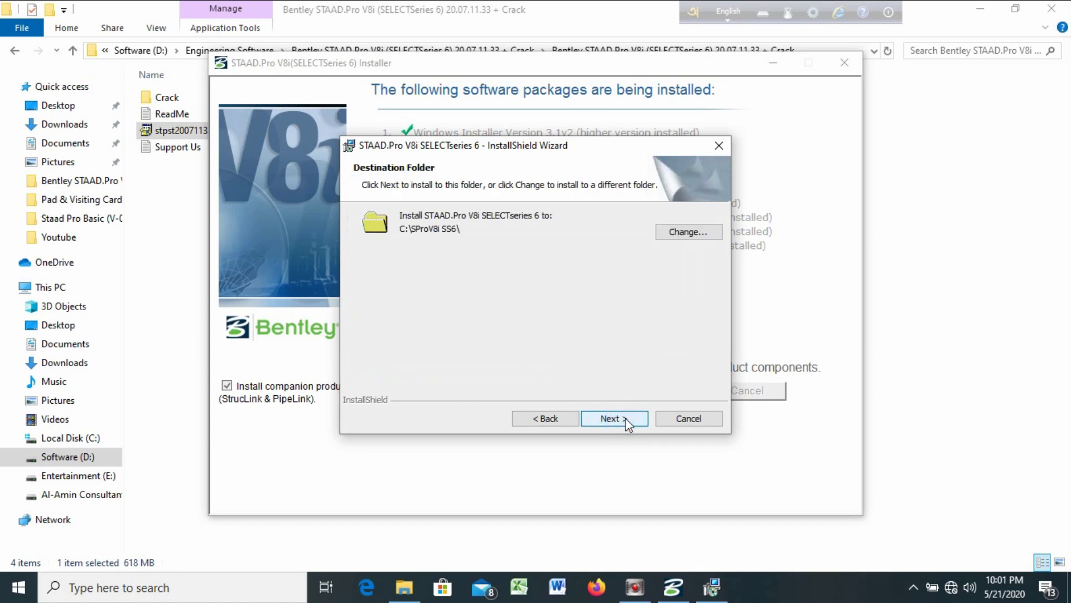
click(626, 421)
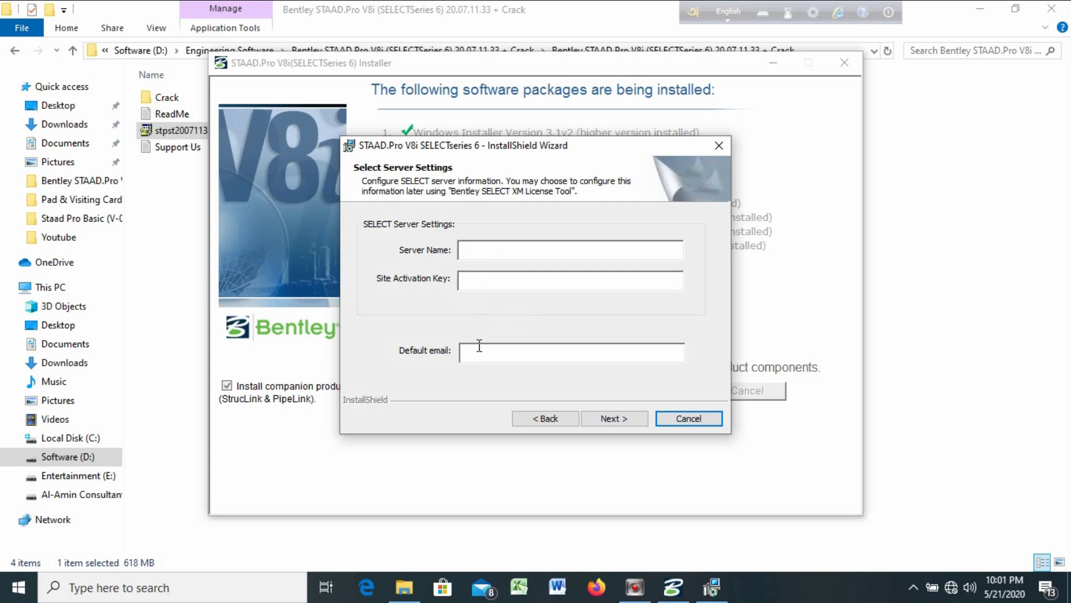
- Leave the SELECT server settings blank, keep installation for all users and the Imperial/English Unit System, and start the installation
click(611, 419)
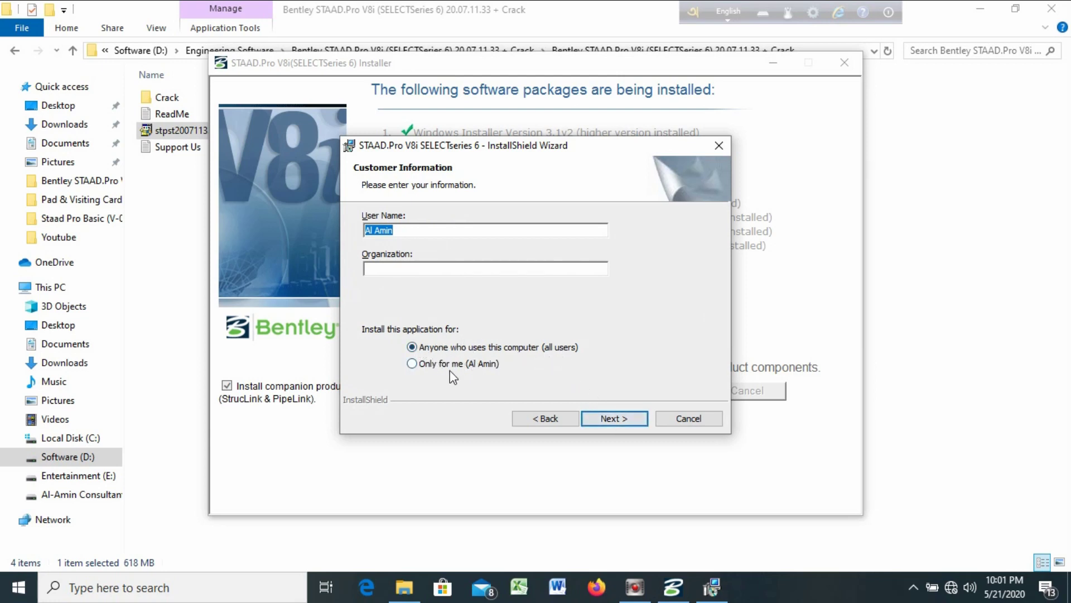
click(617, 423)
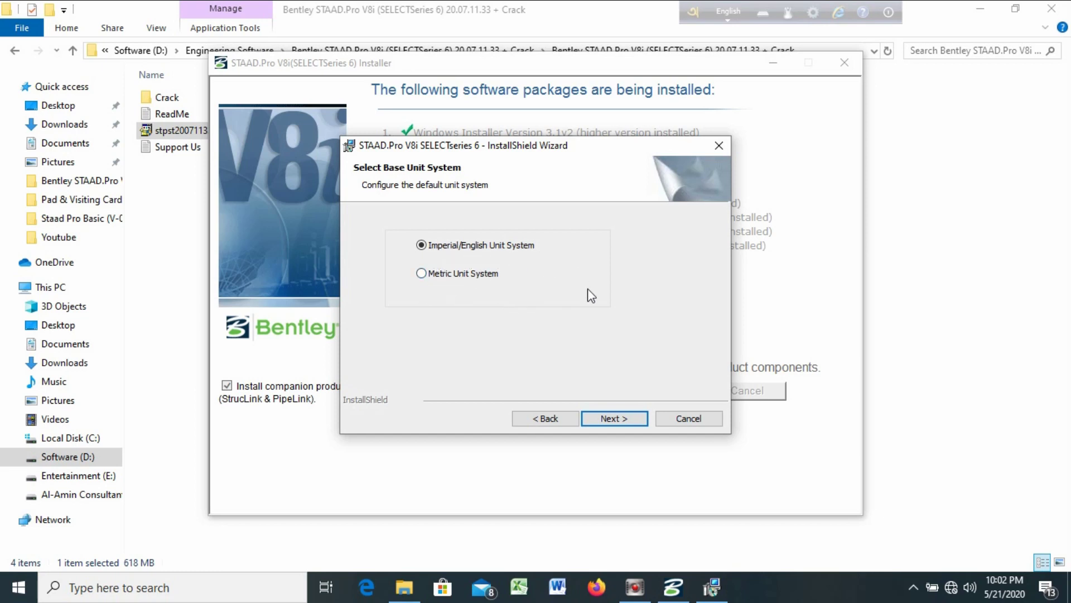
click(614, 418)
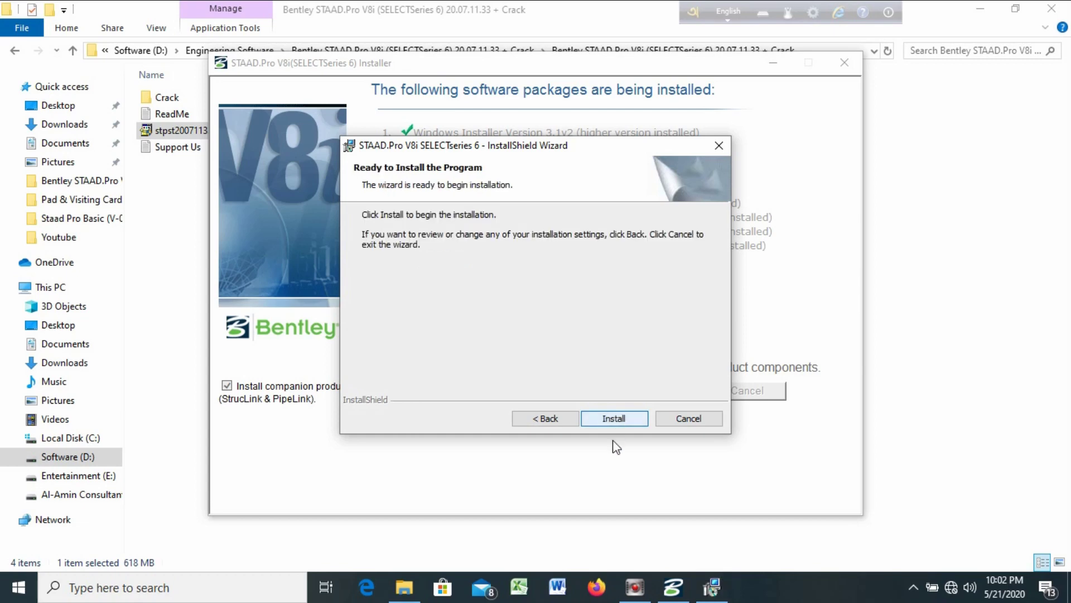
click(614, 419)
click(617, 418)
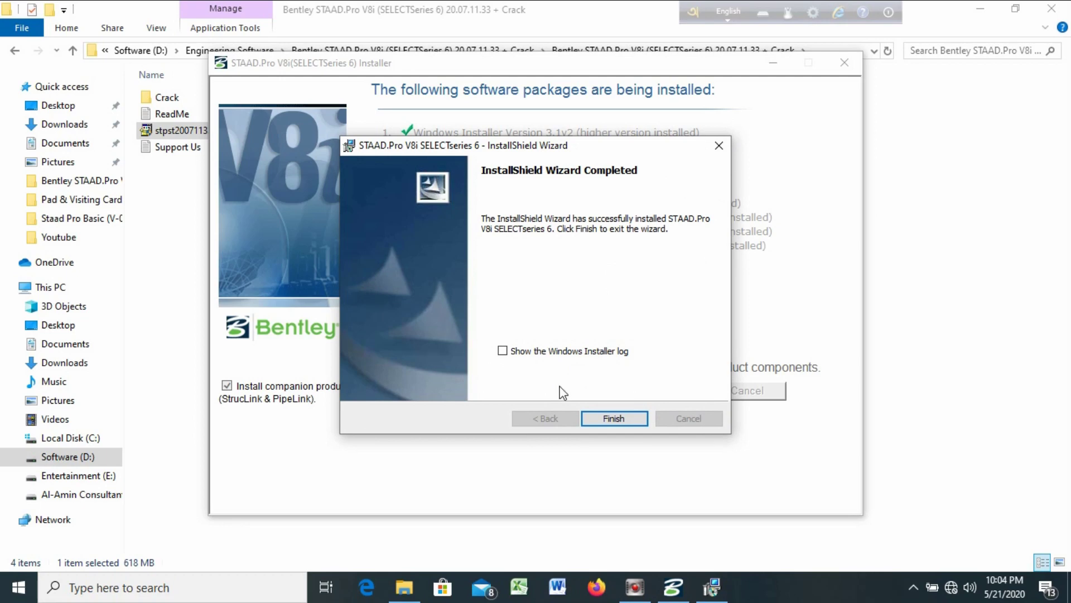
- Finish the InstallShield Wizard and close the STAAD.Pro installer
click(616, 419)
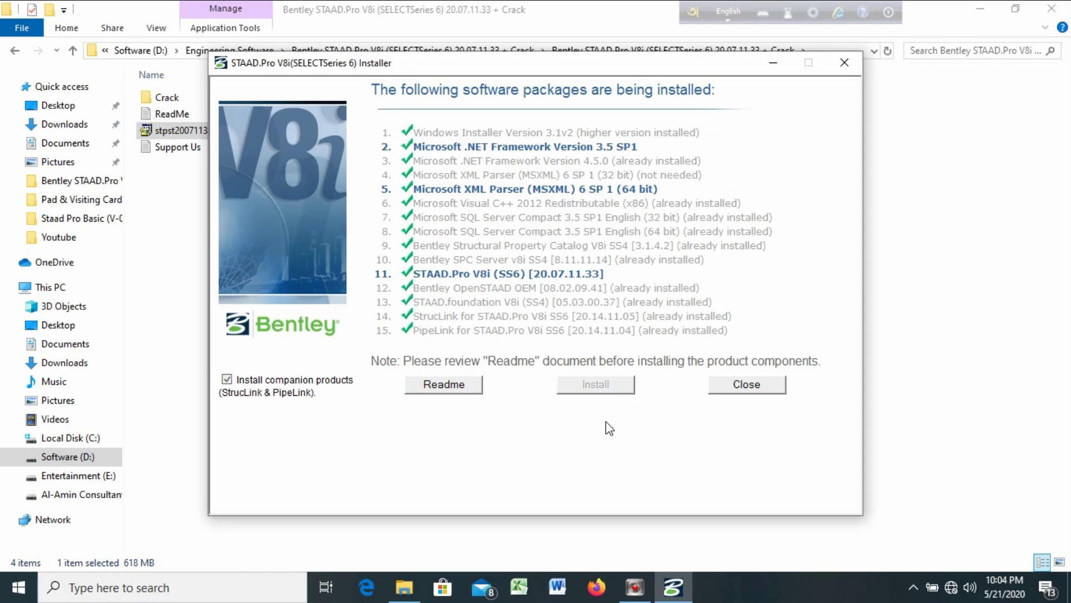
click(764, 389)
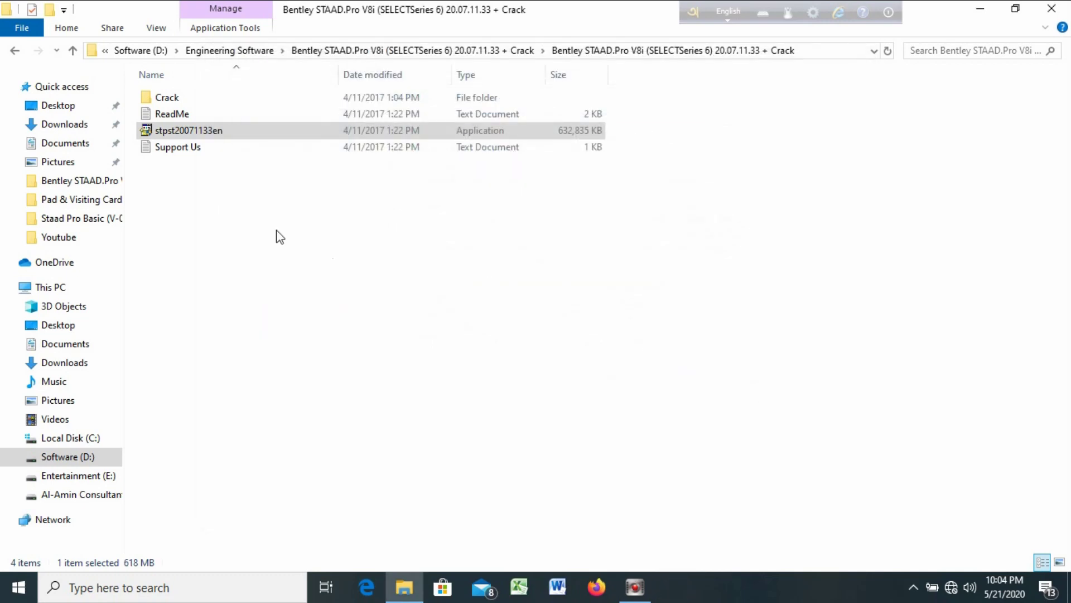
click(188, 172)
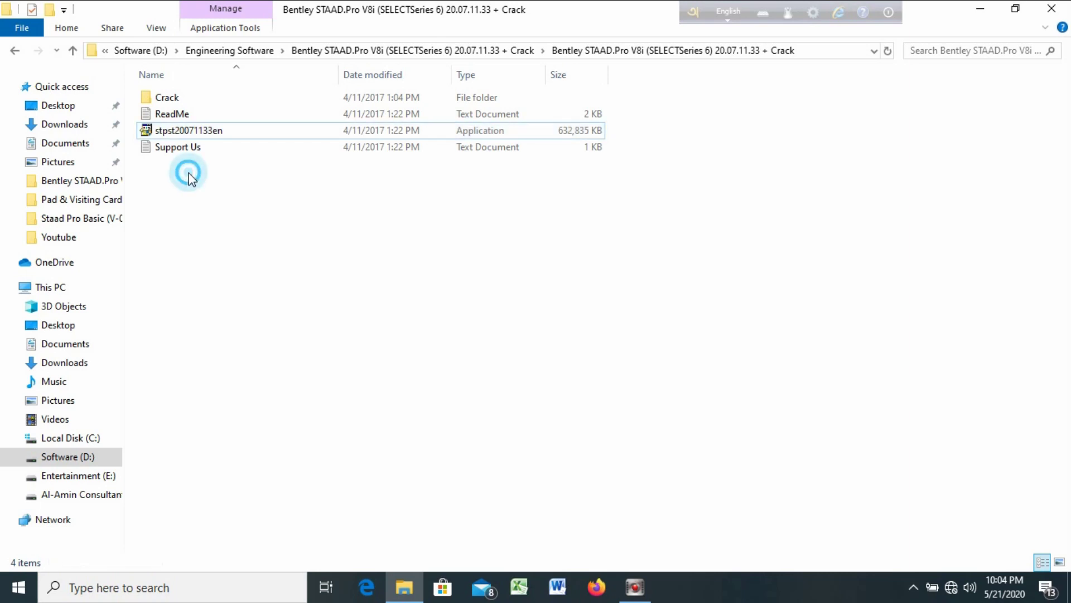
- Open the ReadMe install notes and move their window clear of the folder's file names
click(187, 113)
double_click(187, 113)
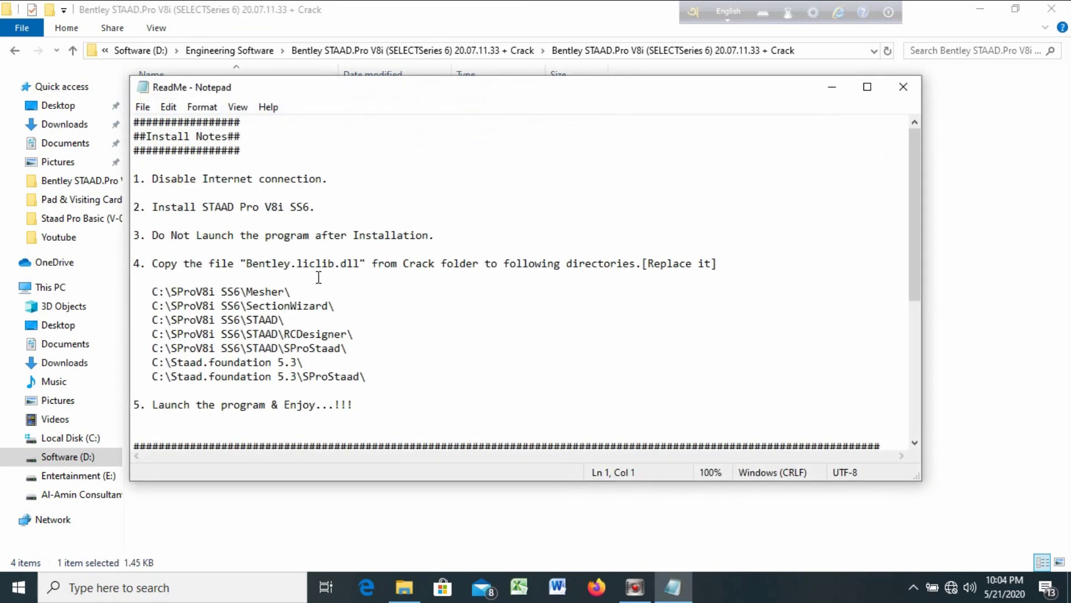
drag(283, 92, 546, 106)
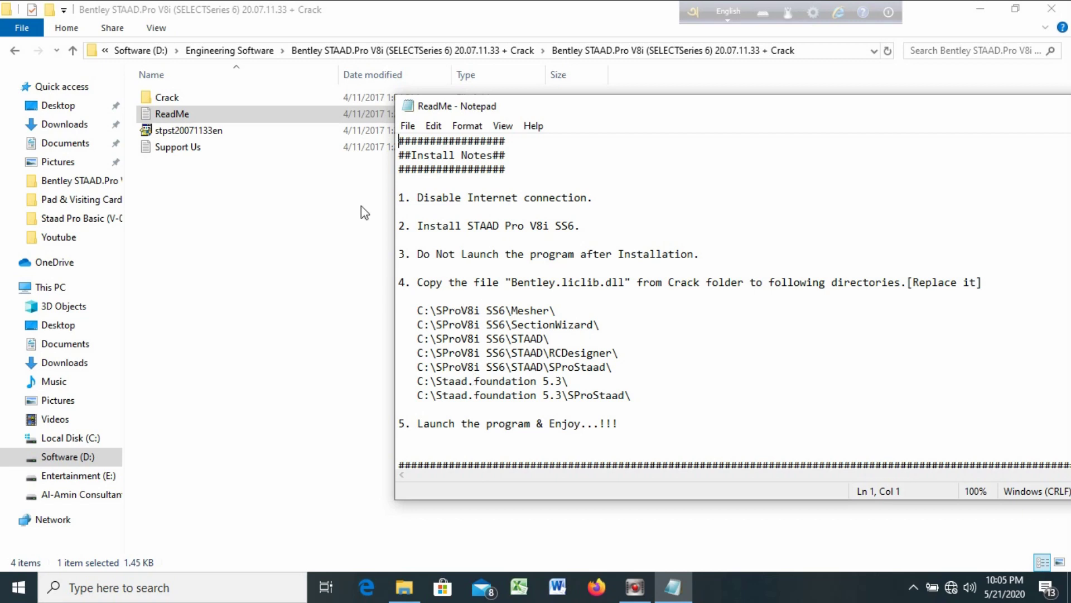
- Open the Crack folder and copy the Bentley.liclib.dll file
click(185, 98)
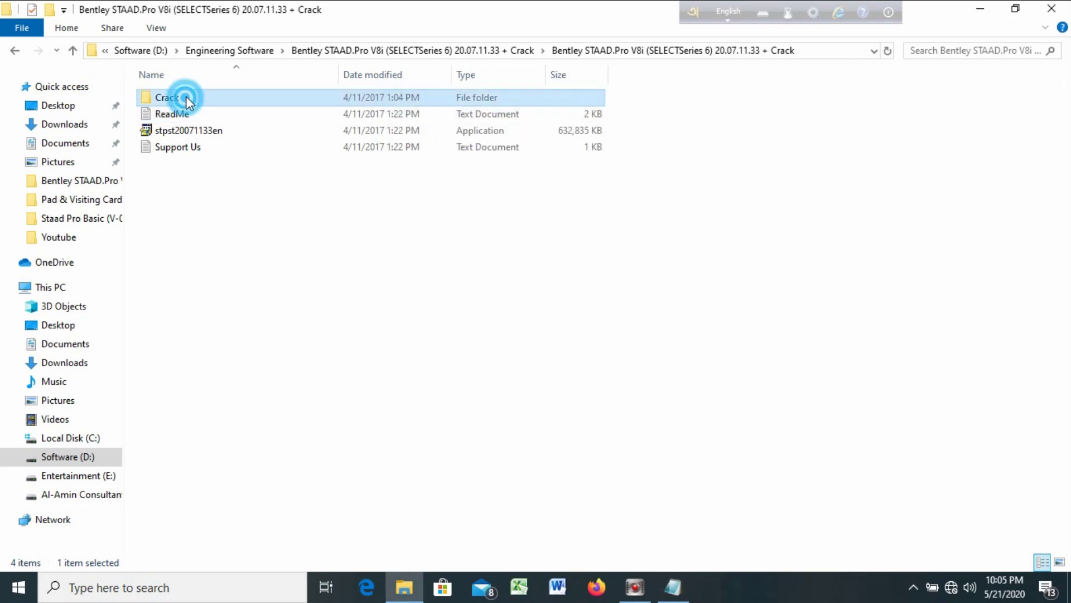
double_click(186, 97)
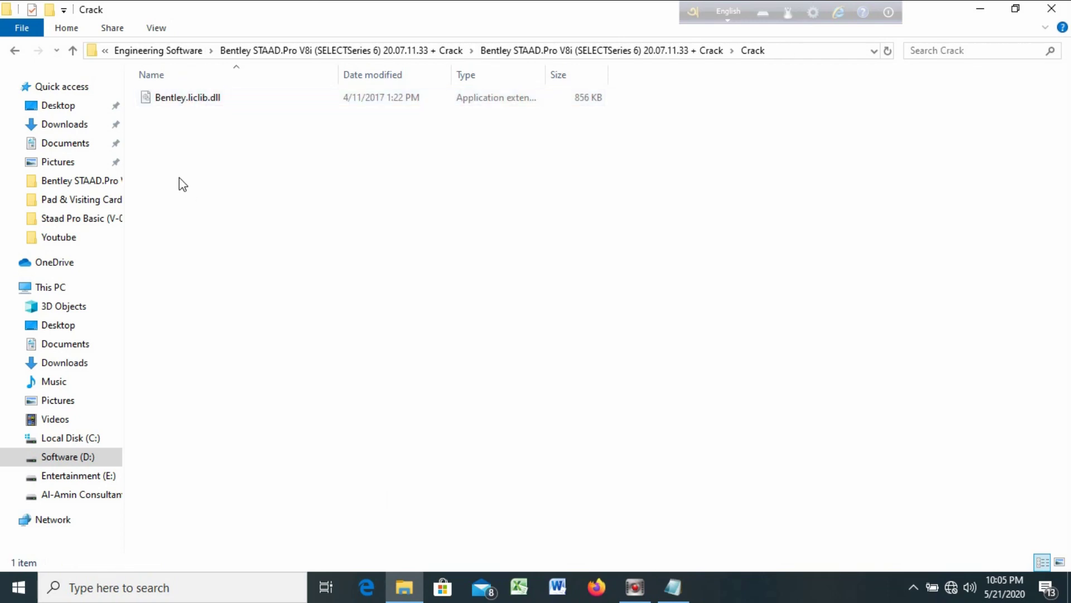
click(184, 102)
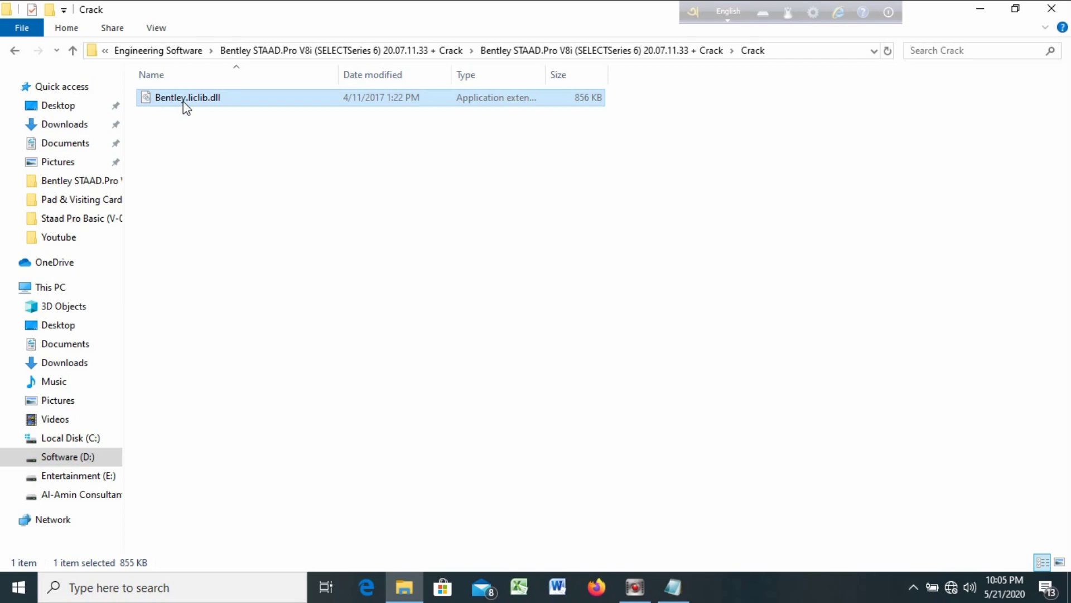
- Paste Bentley.liclib.dll into C:\SProV8i SS6\Mesher as listed in the ReadMe, replacing the existing file
click(63, 441)
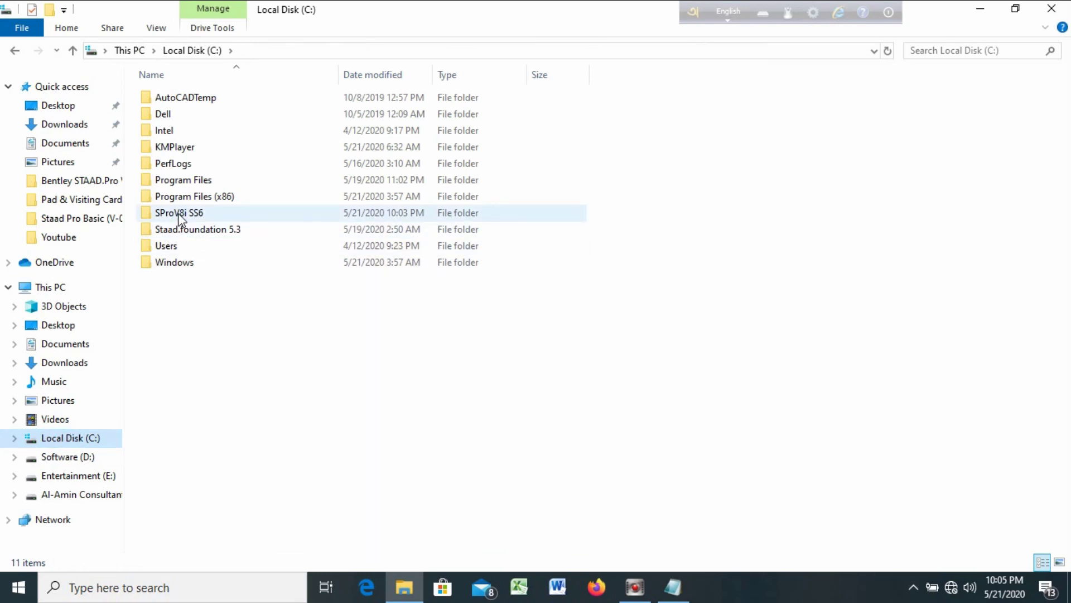
double_click(179, 214)
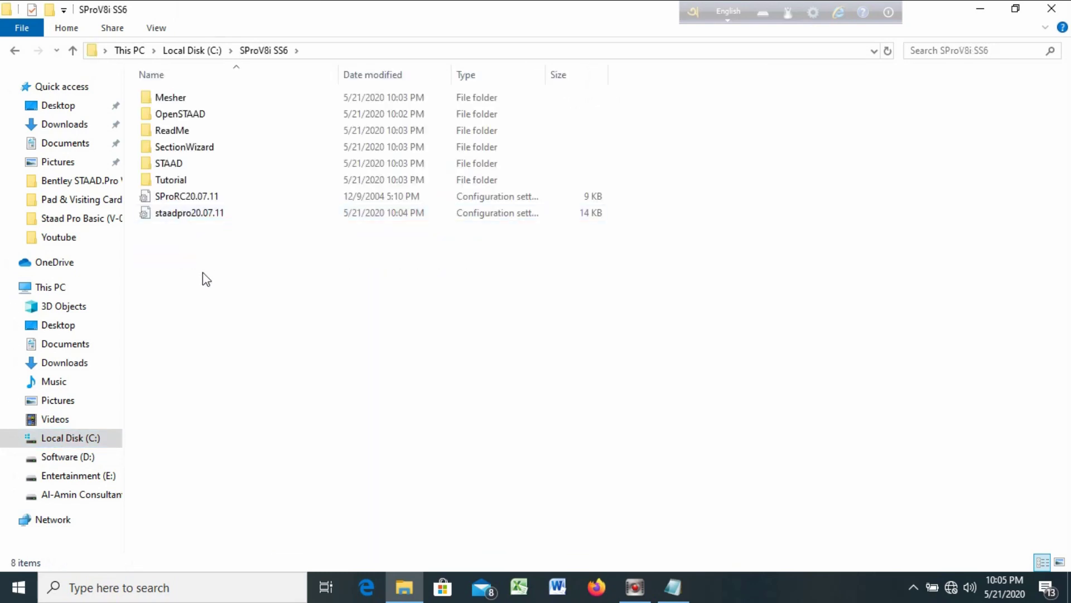
click(672, 587)
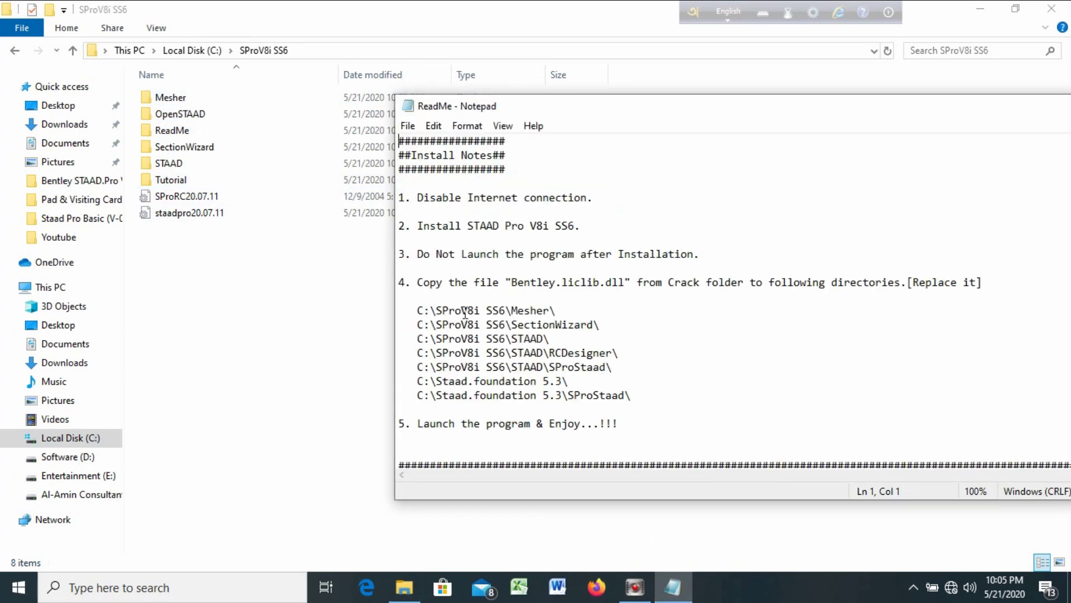
click(182, 96)
double_click(182, 96)
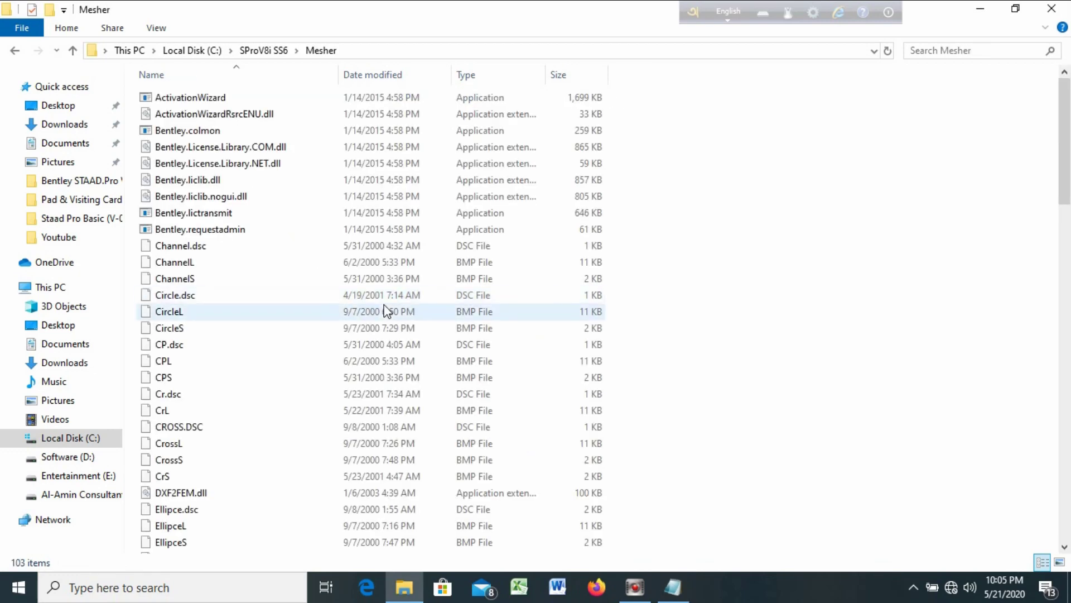
right_click(710, 256)
click(748, 360)
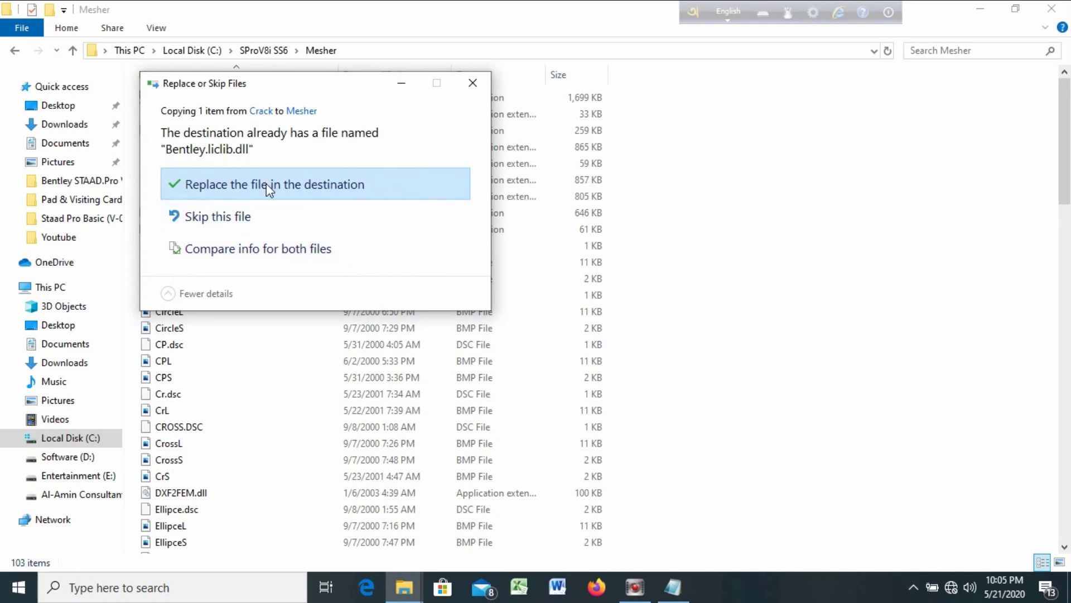
click(266, 184)
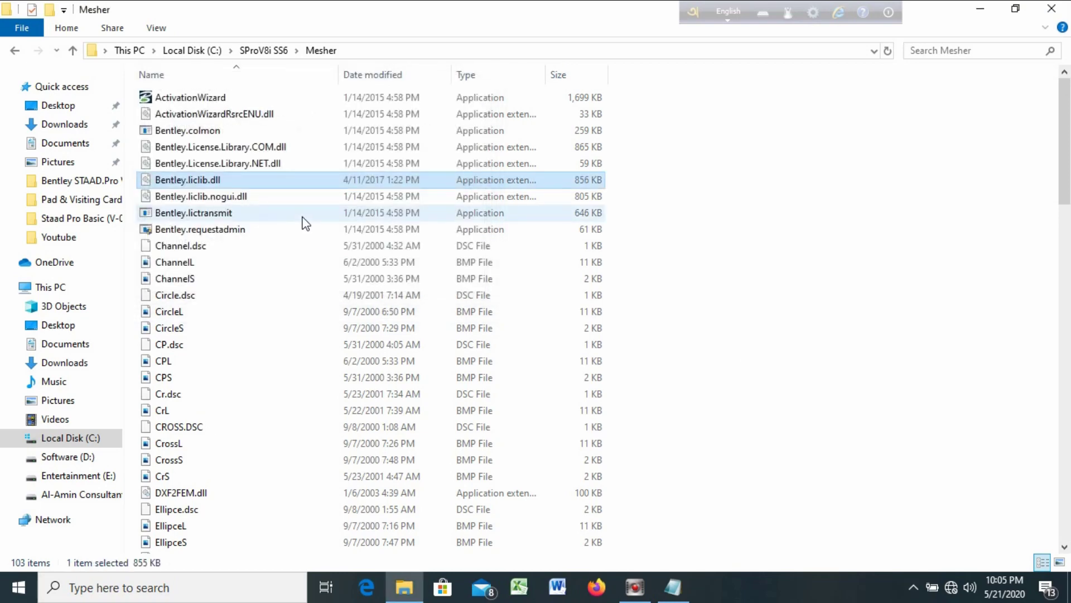
- Paste Bentley.liclib.dll into C:\SProV8i SS6\SectionWizard as listed in the ReadMe, replacing the existing file
click(673, 587)
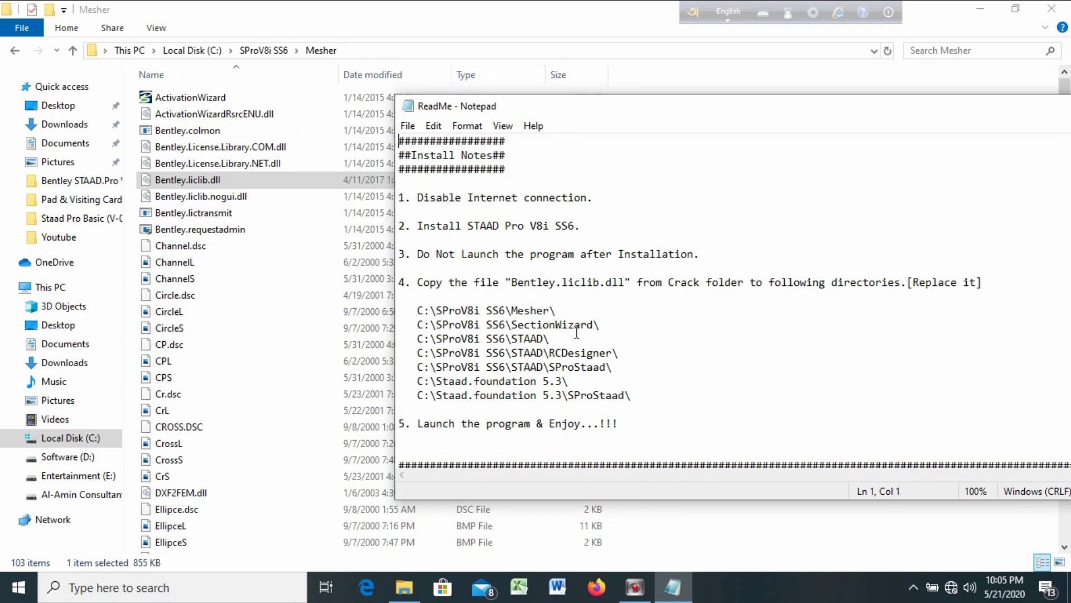
click(73, 50)
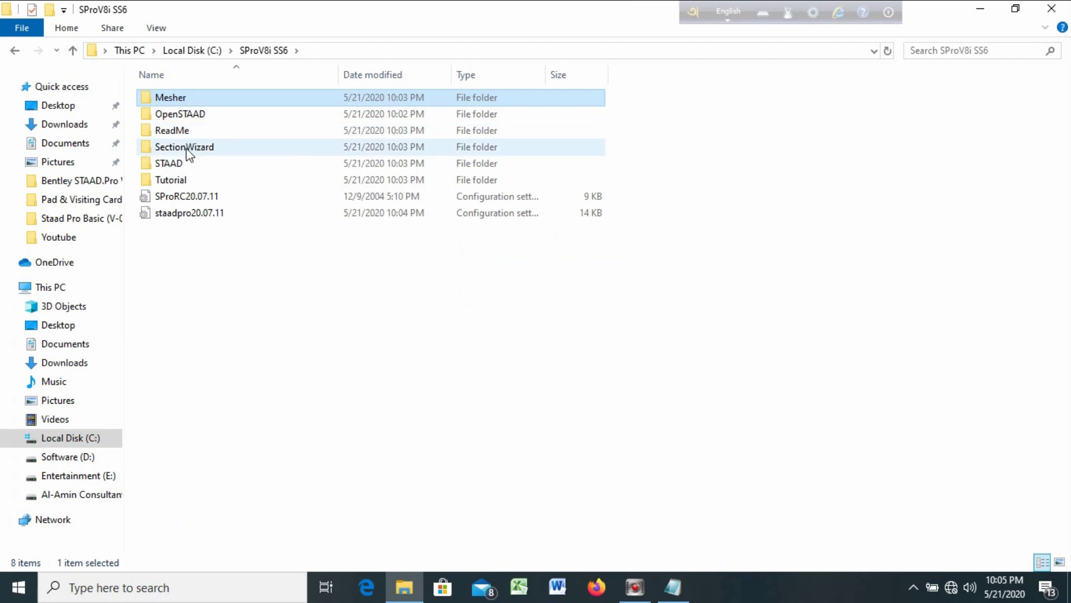
double_click(186, 145)
right_click(717, 259)
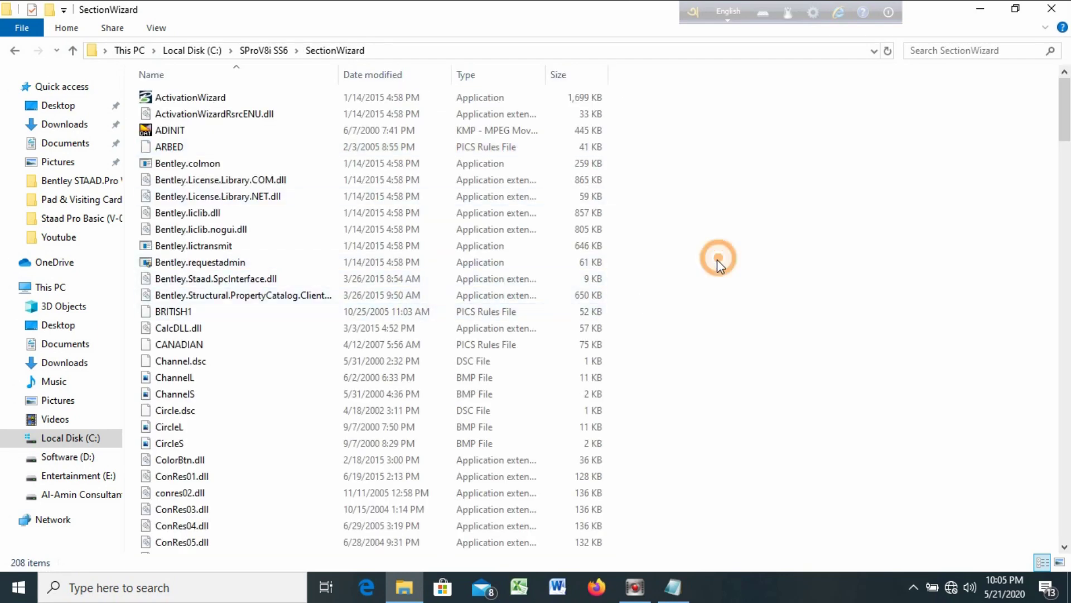
click(756, 367)
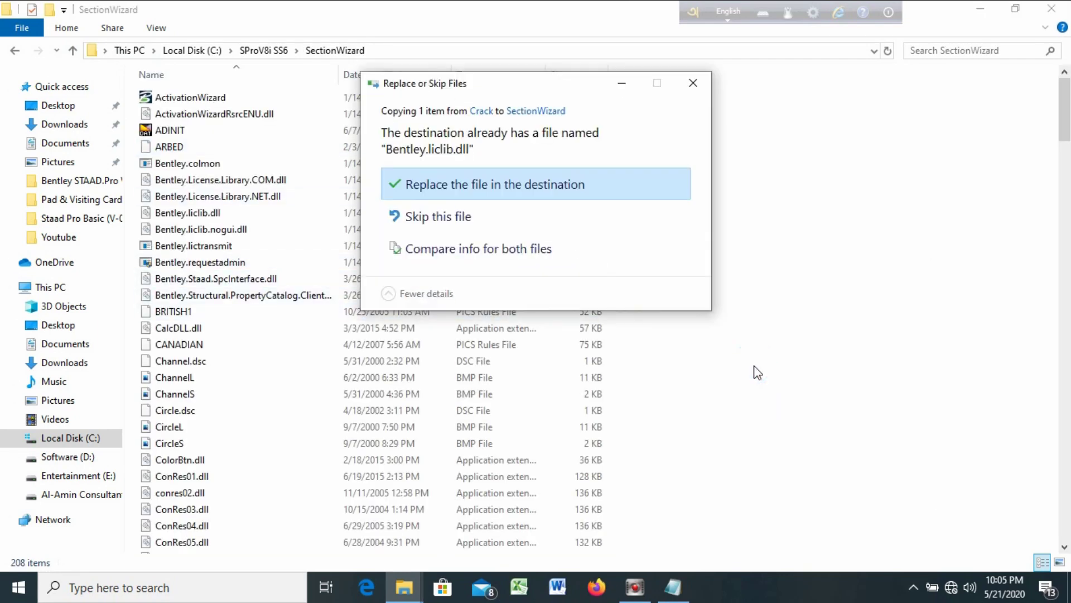
click(467, 189)
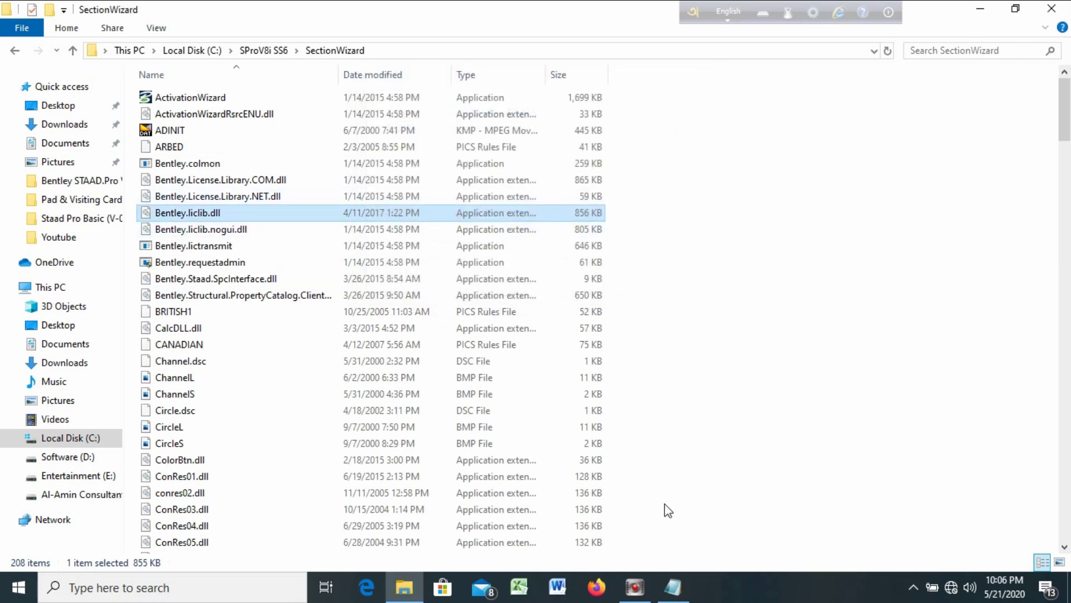
- Paste Bentley.liclib.dll into C:\SProV8i SS6\STAAD as listed in the ReadMe, replacing the existing file
click(673, 587)
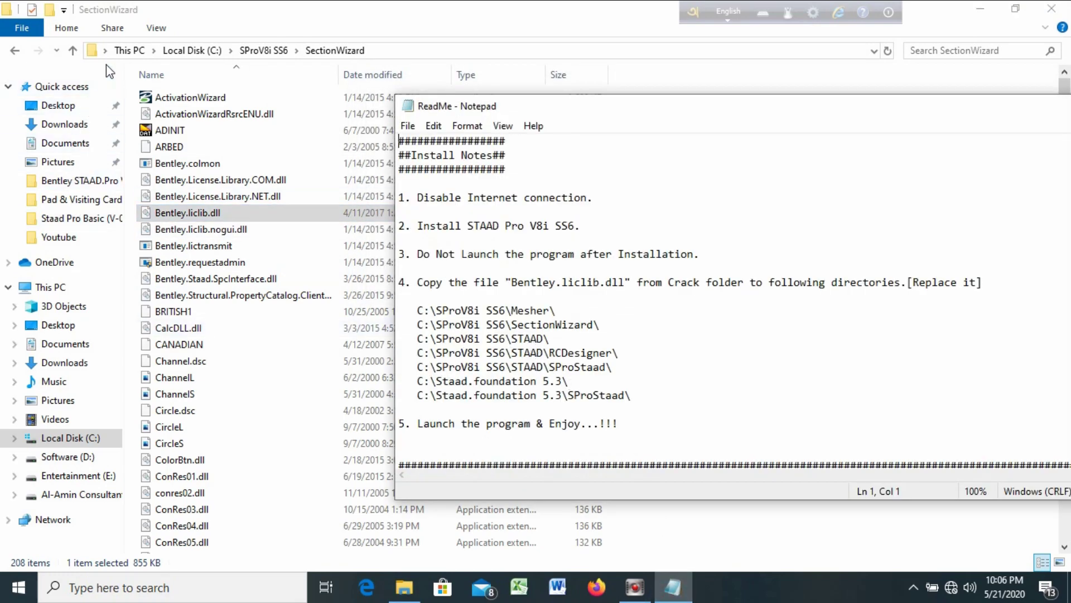
click(73, 50)
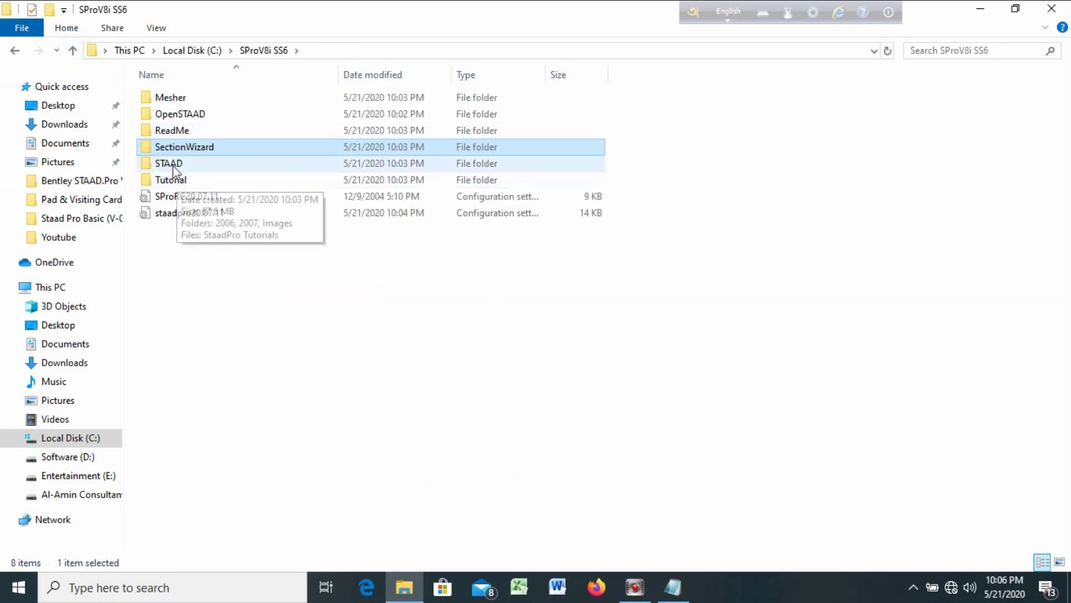
click(171, 163)
double_click(171, 163)
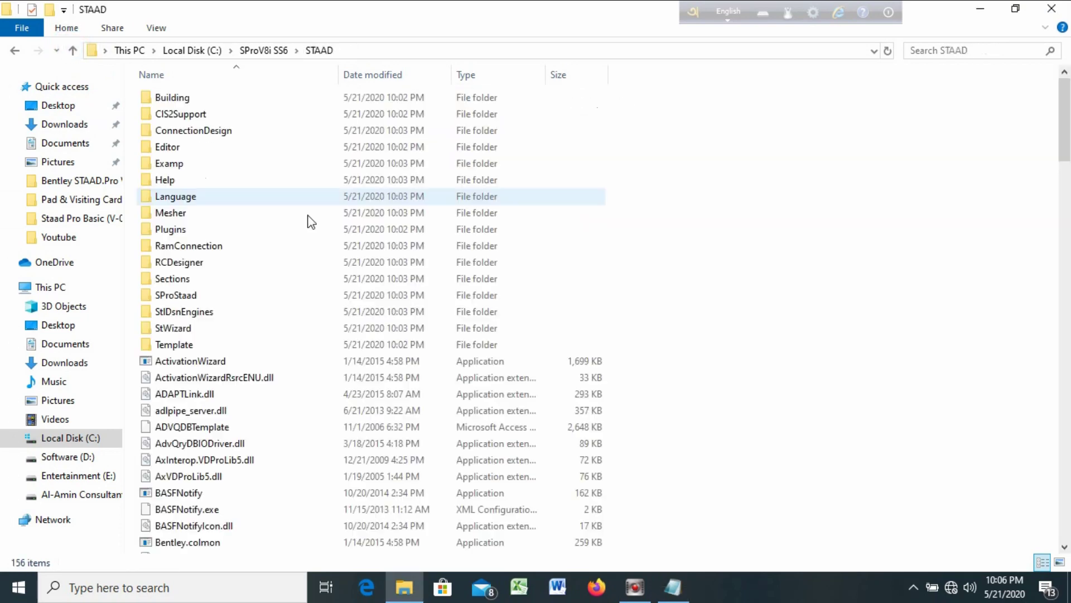
right_click(703, 249)
click(742, 357)
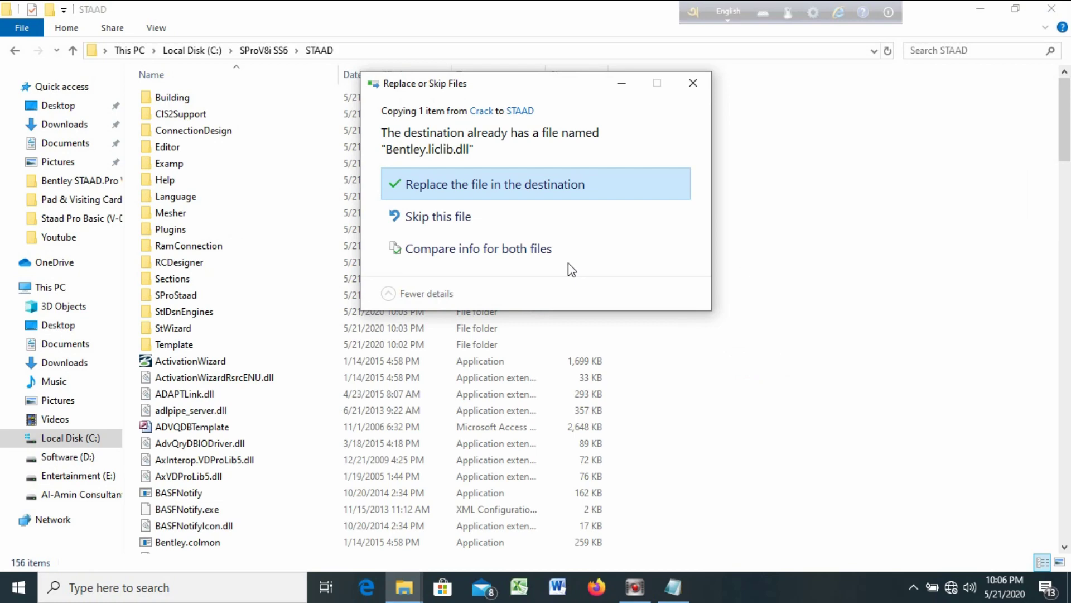
click(493, 187)
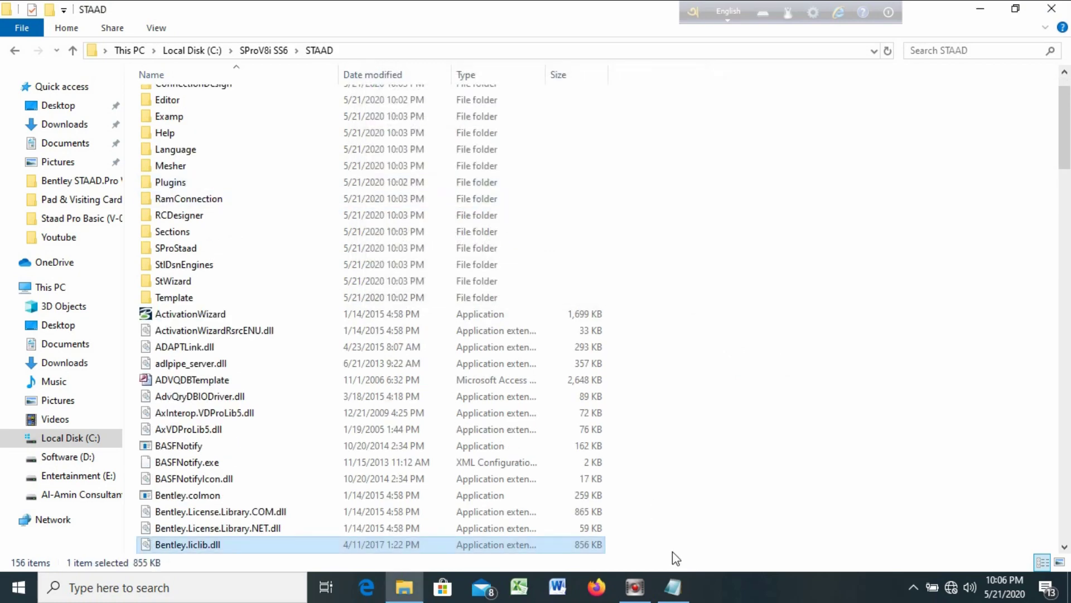
- Paste Bentley.liclib.dll into the RCDesigner subfolder of STAAD as listed in the ReadMe, replacing the existing file
click(675, 587)
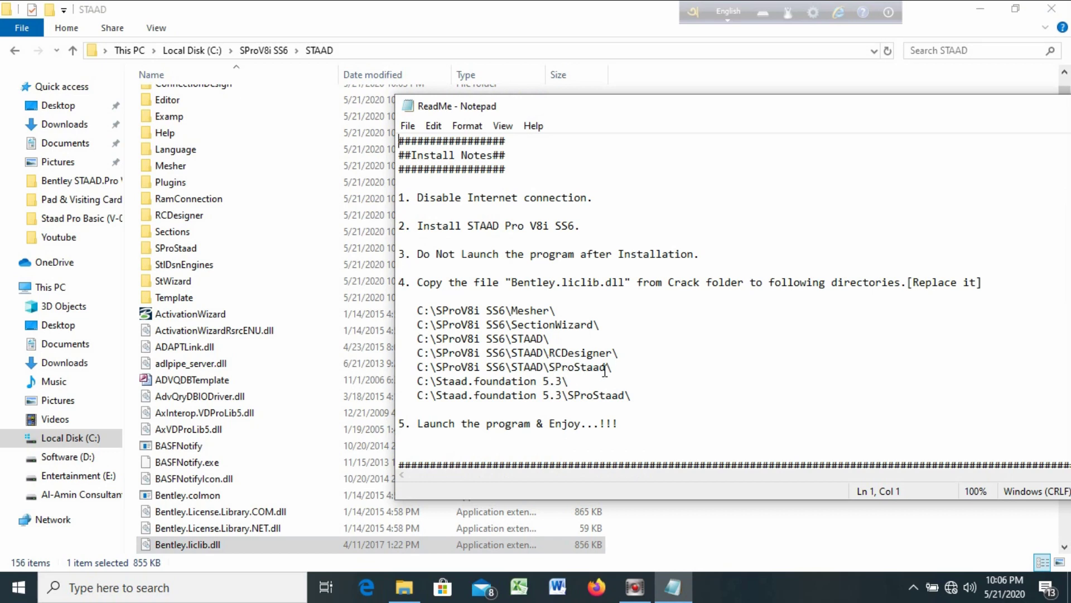
double_click(177, 217)
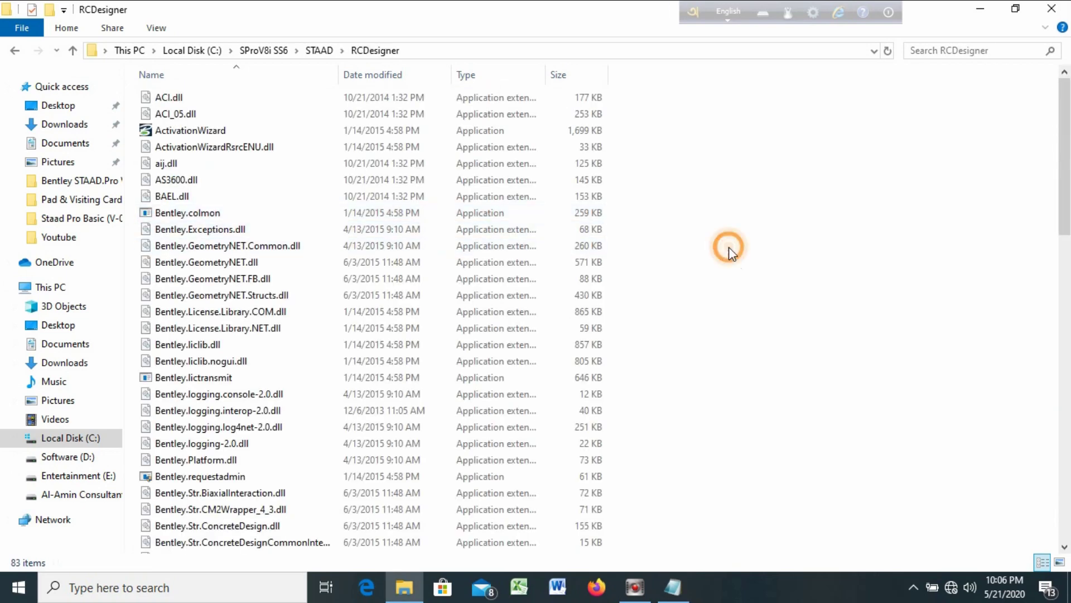
right_click(727, 246)
click(767, 356)
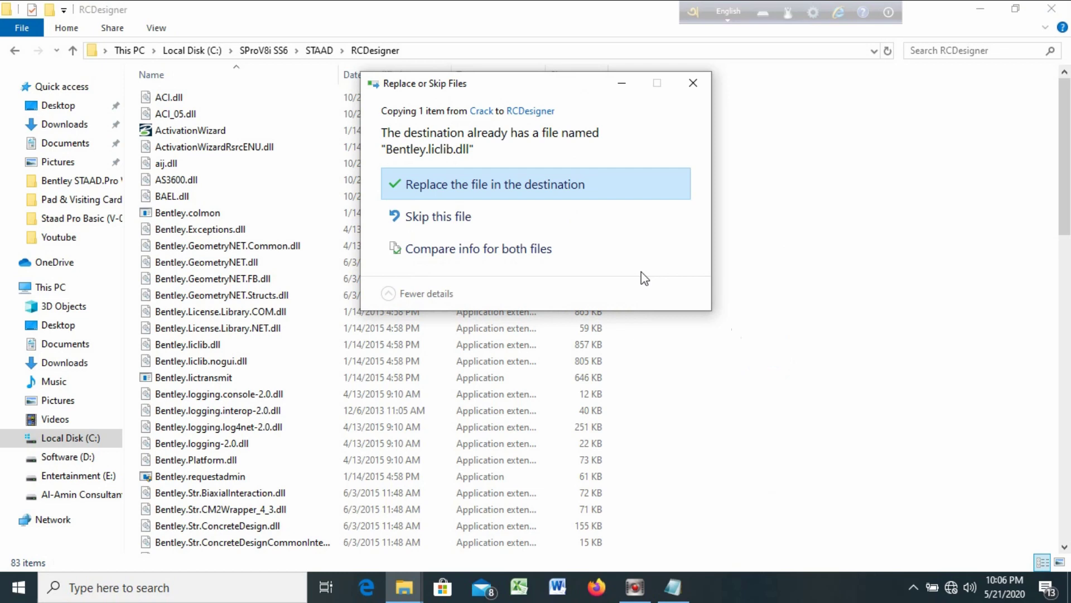
click(544, 184)
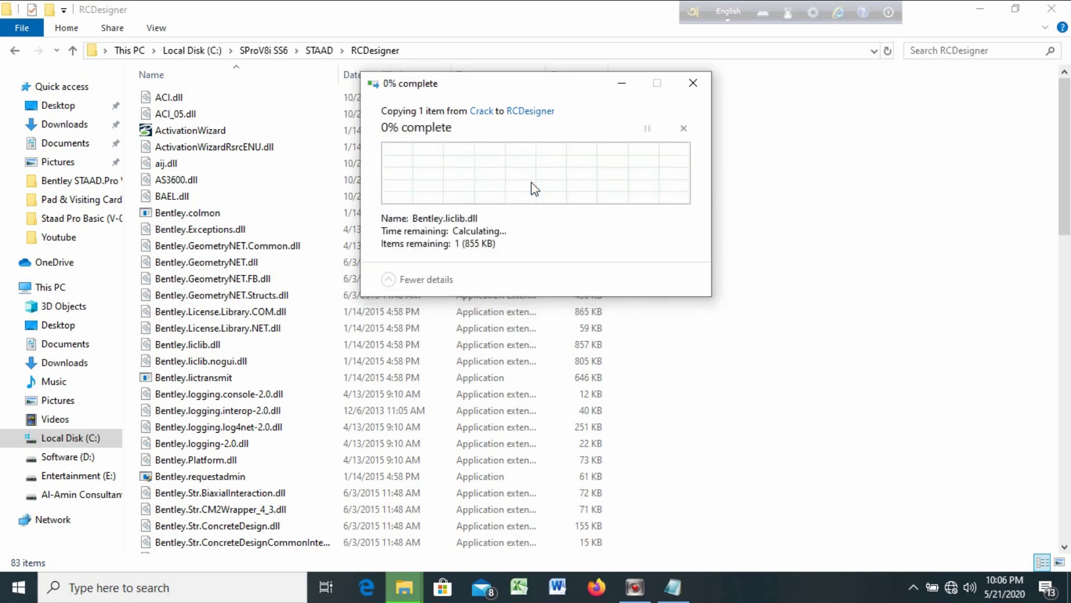
- Paste Bentley.liclib.dll into C:\SProV8i SS6\STAAD\SProStaad, replacing the existing file
click(73, 50)
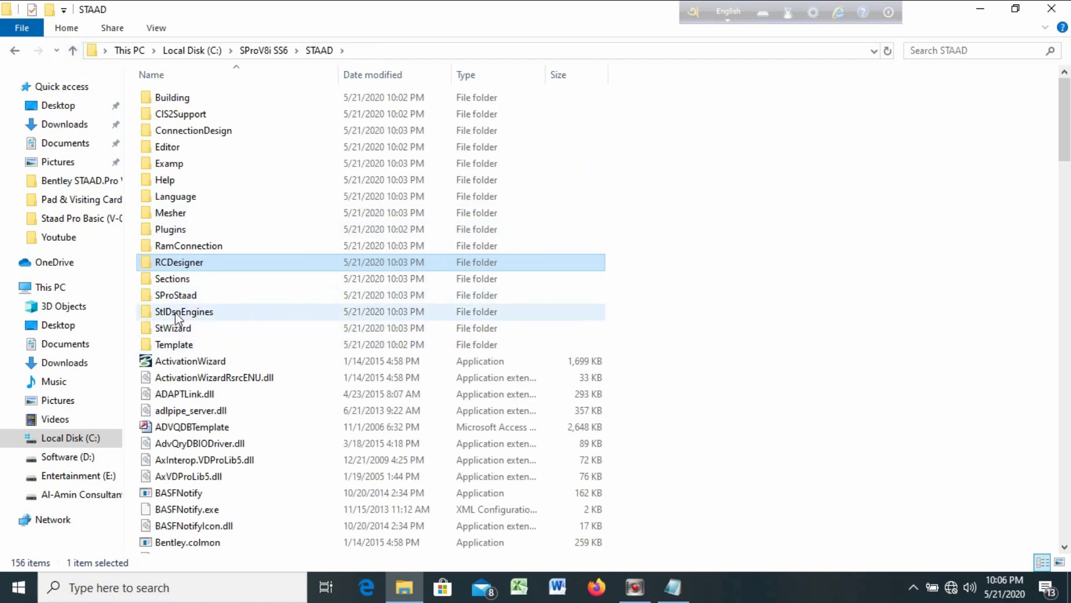
double_click(168, 295)
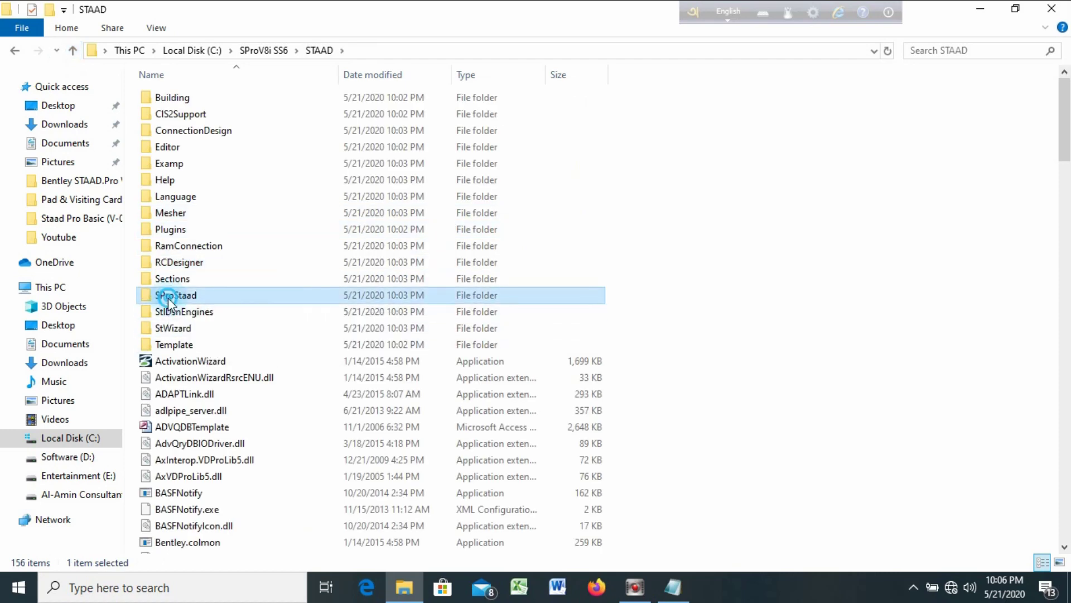
right_click(751, 273)
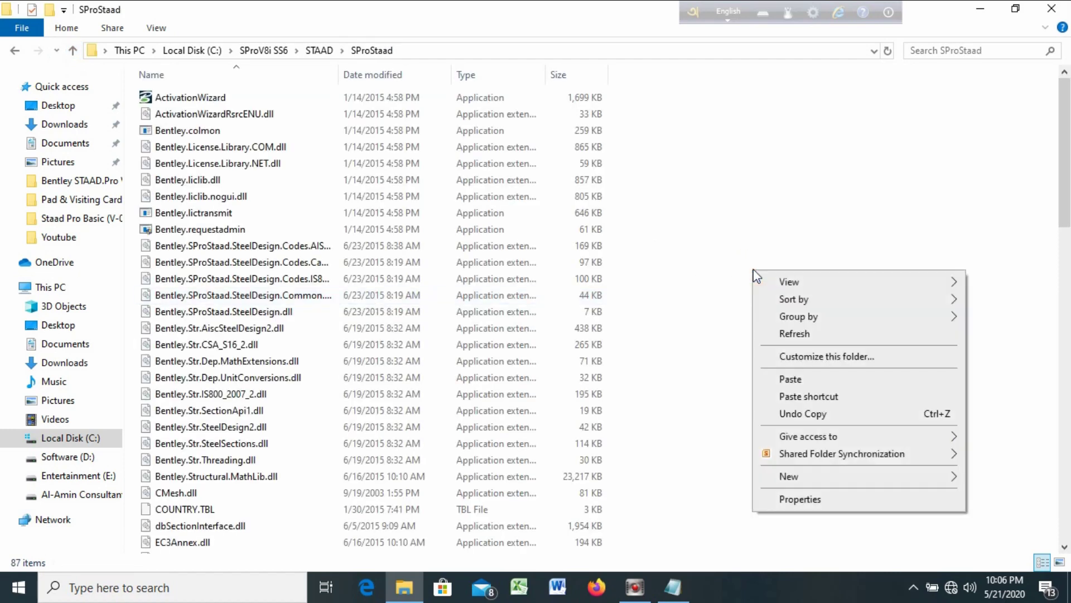
click(805, 378)
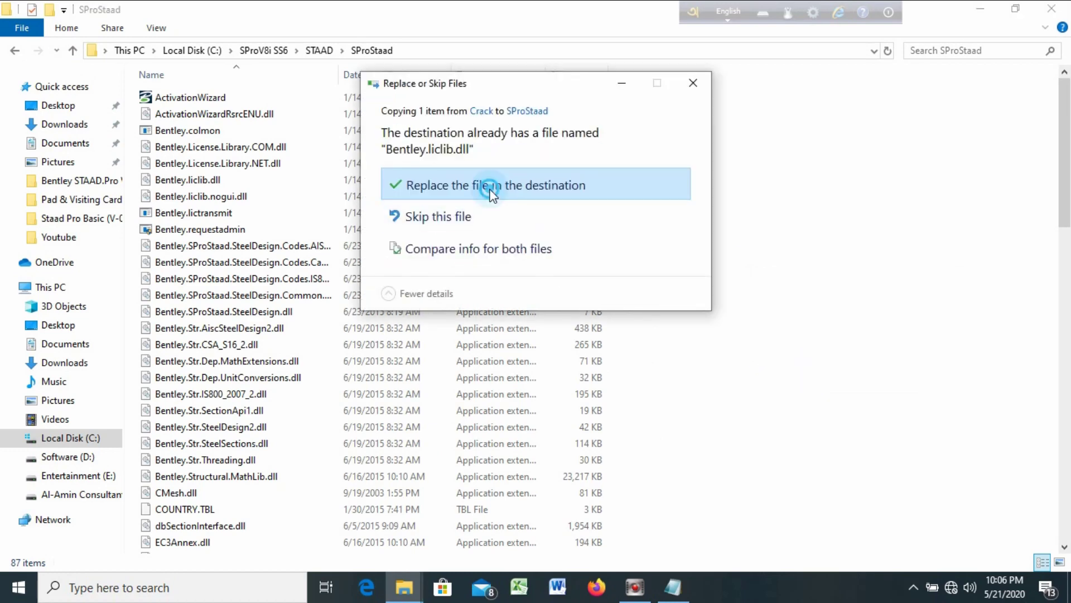
click(490, 189)
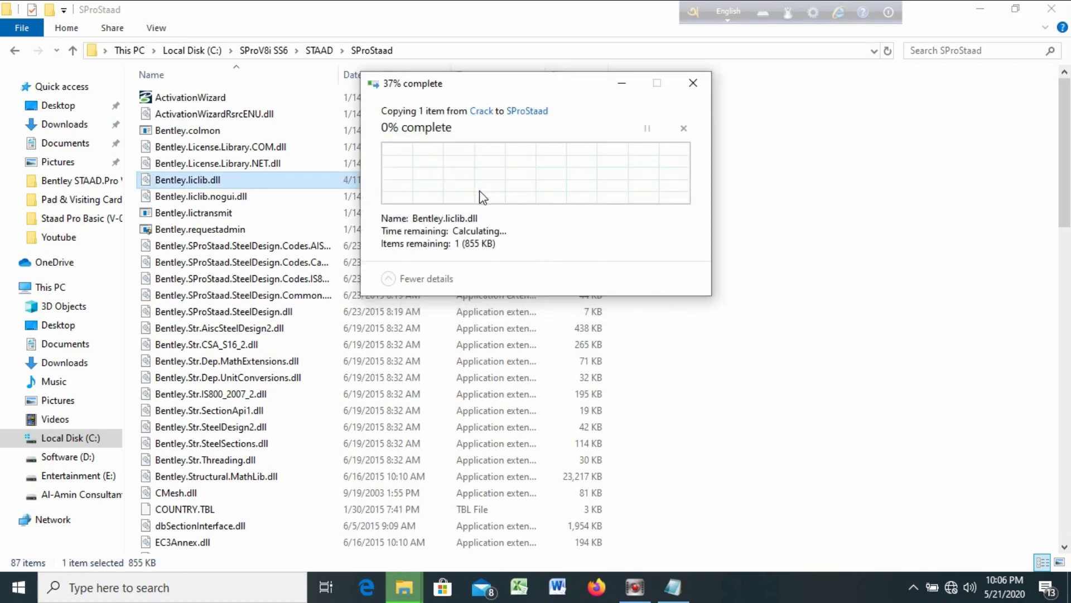
- Paste Bentley.liclib.dll into C:\Staad.foundation 5.3 as listed in the ReadMe, replacing the existing file
click(75, 54)
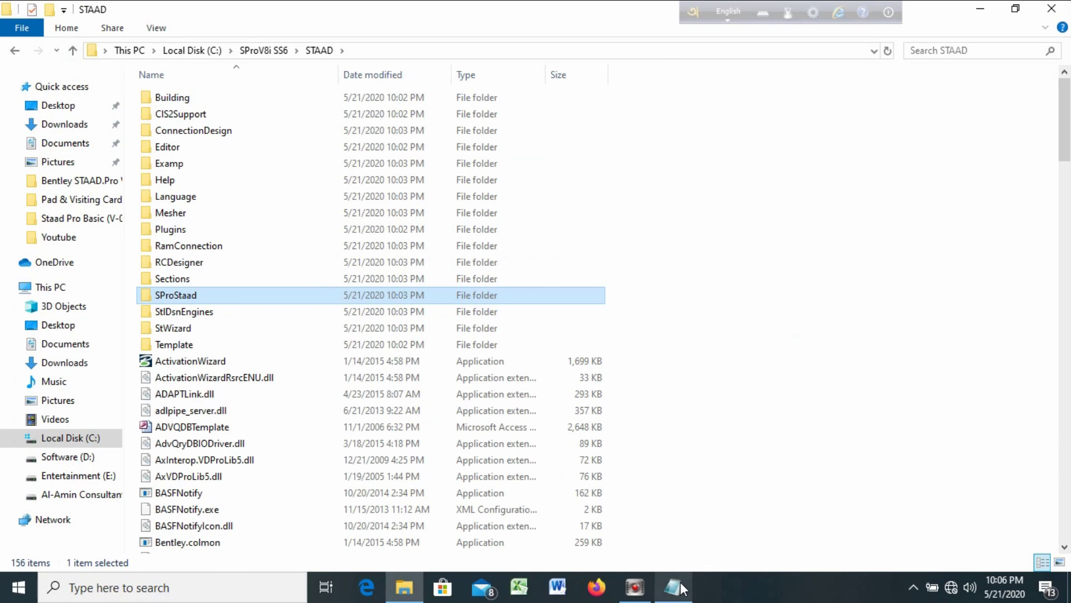
click(678, 586)
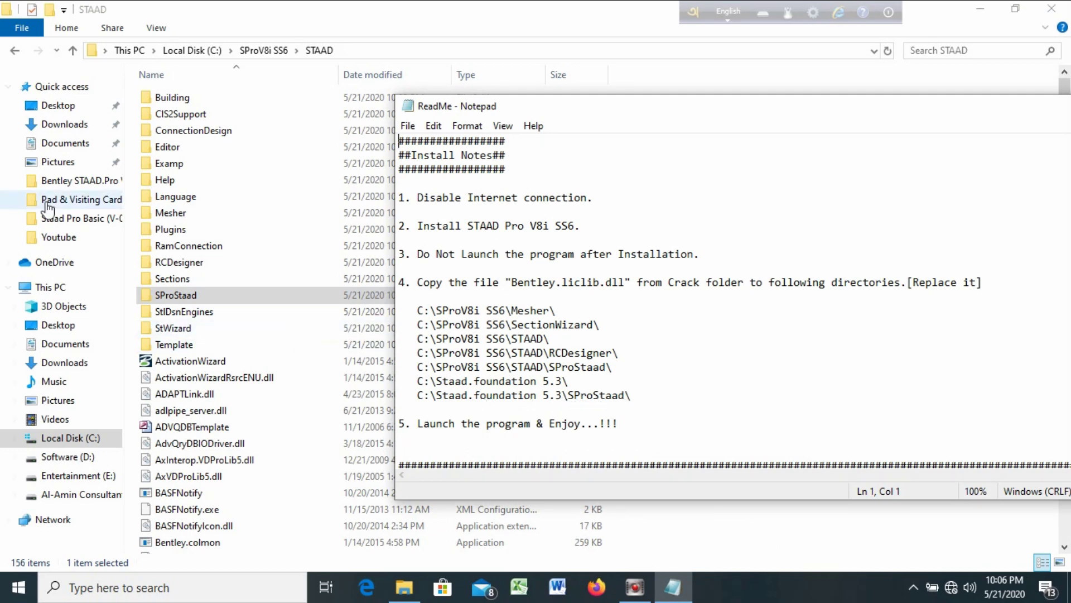
click(73, 50)
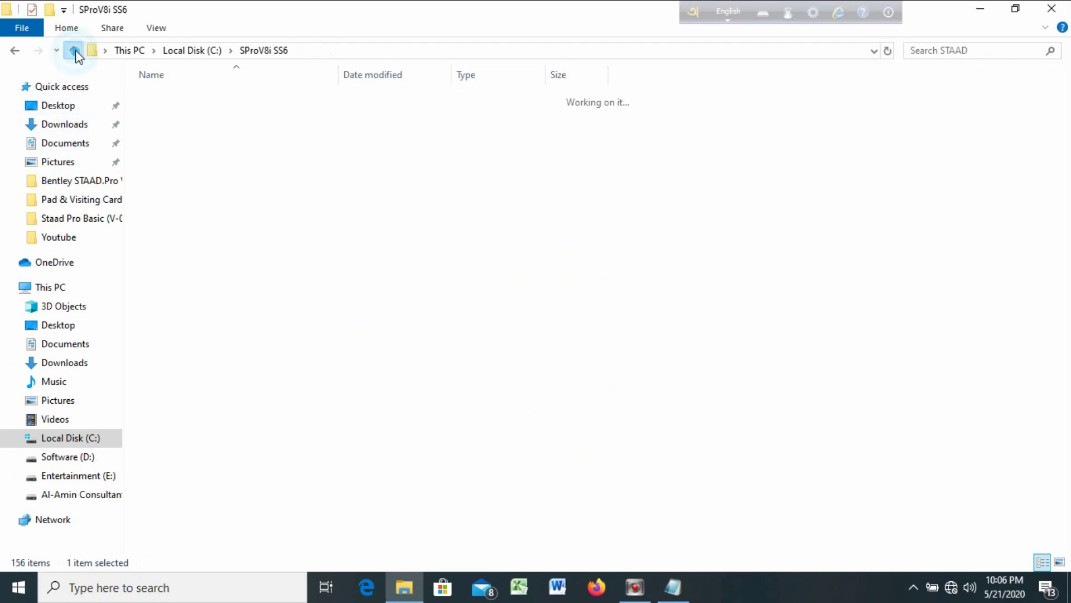
click(73, 50)
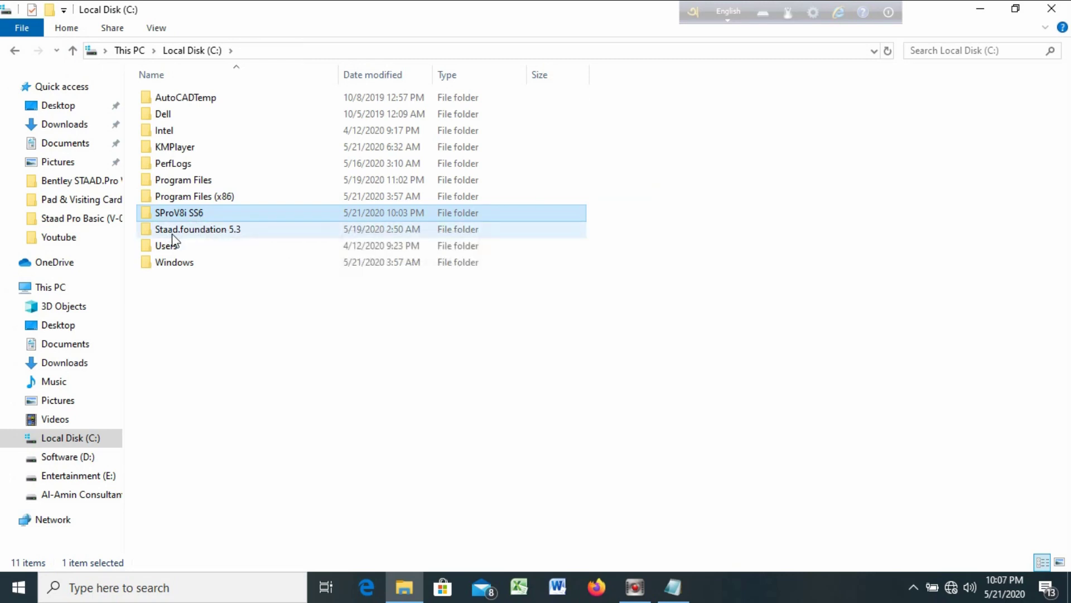
double_click(207, 231)
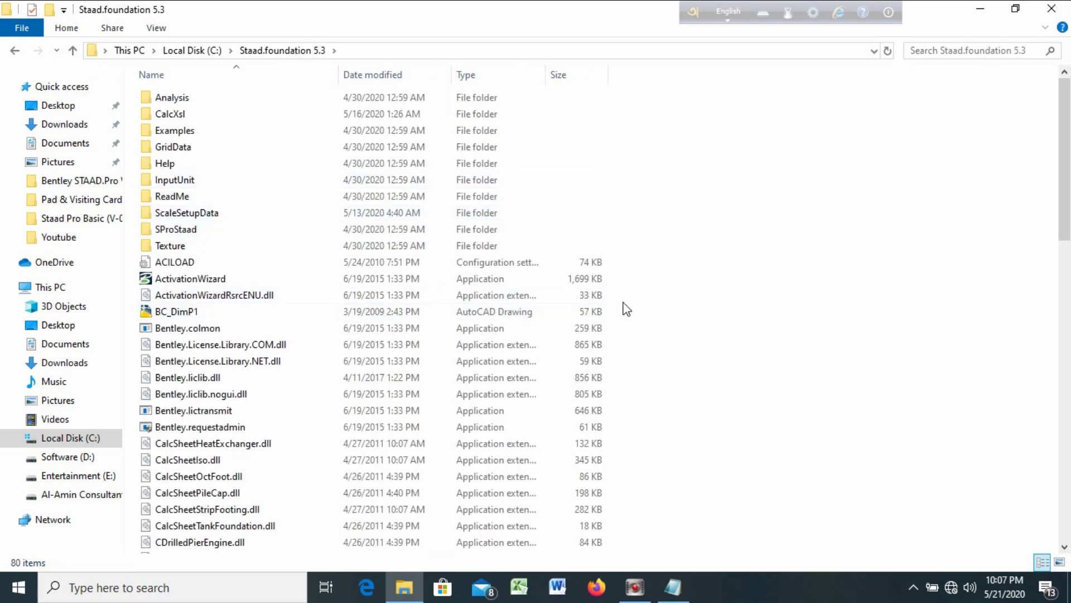
click(684, 274)
right_click(684, 273)
click(741, 382)
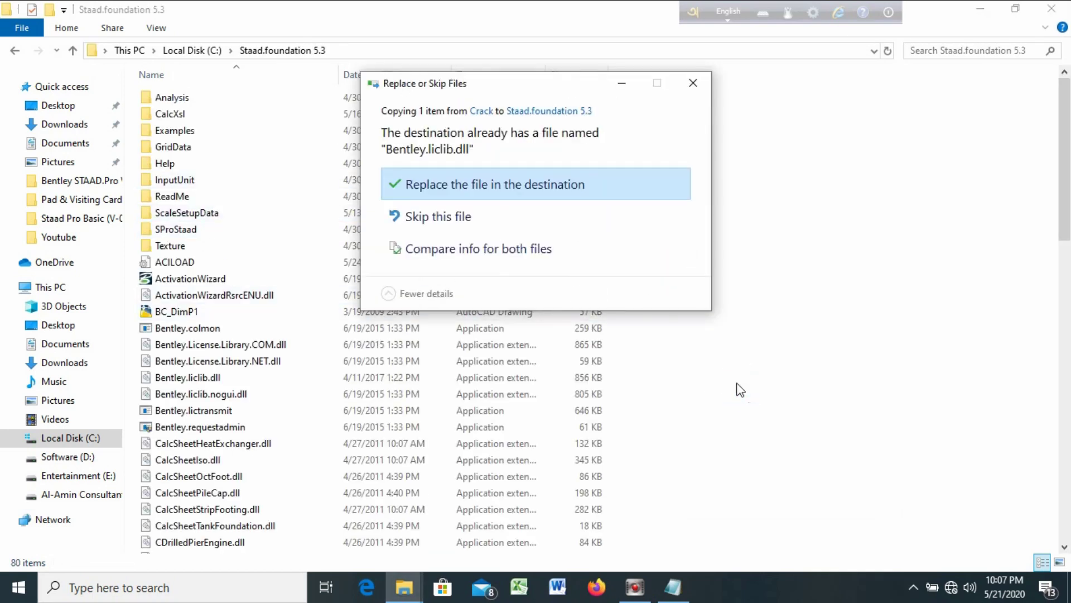
click(536, 201)
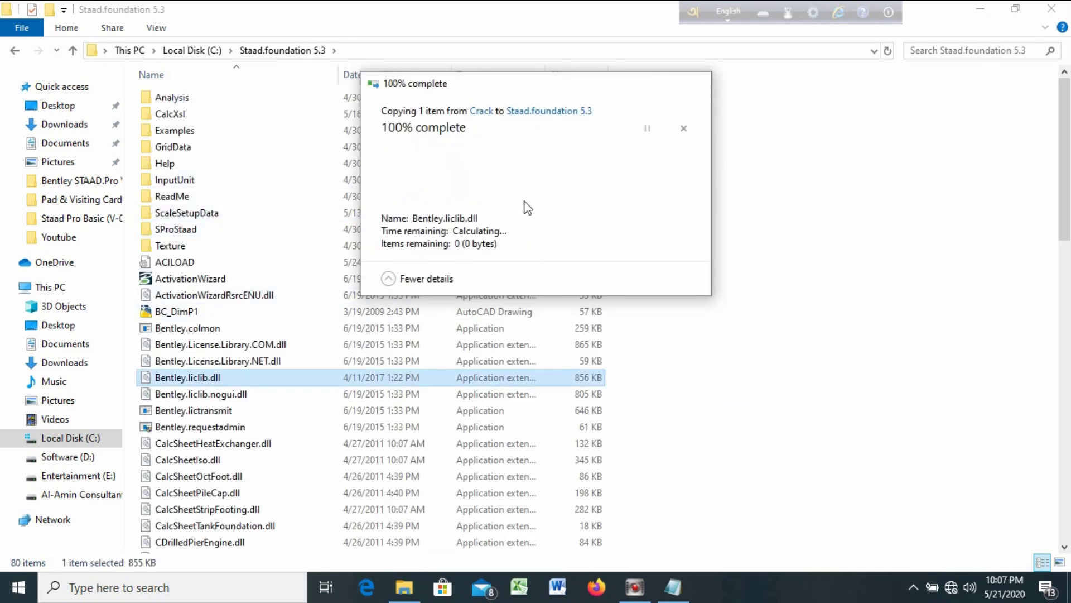
- Paste Bentley.liclib.dll into the SProStaad subfolder of Staad.foundation 5.3, replacing the existing file
double_click(171, 233)
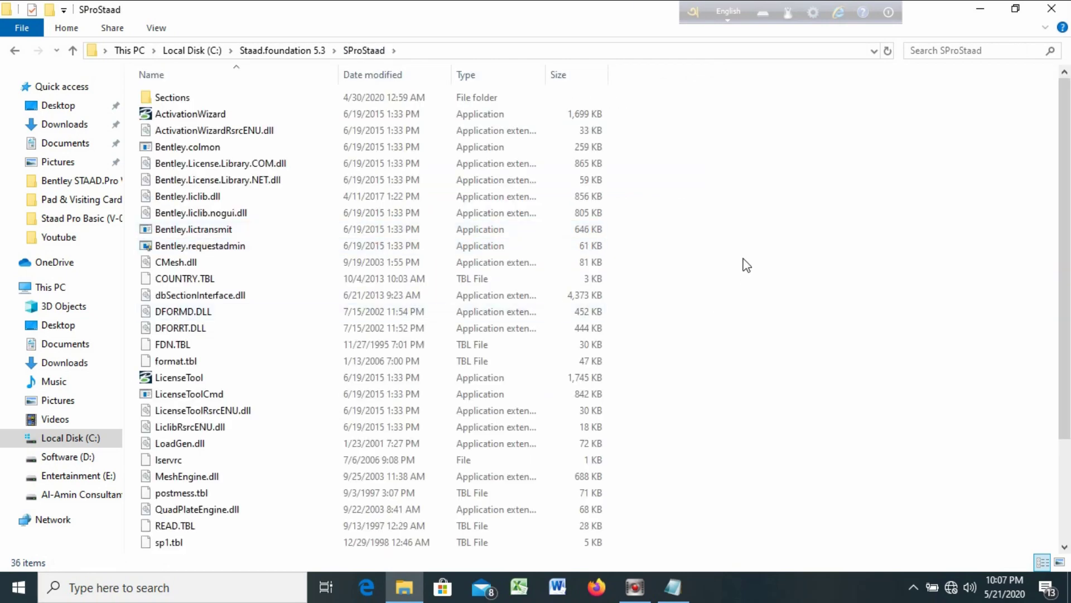
right_click(747, 265)
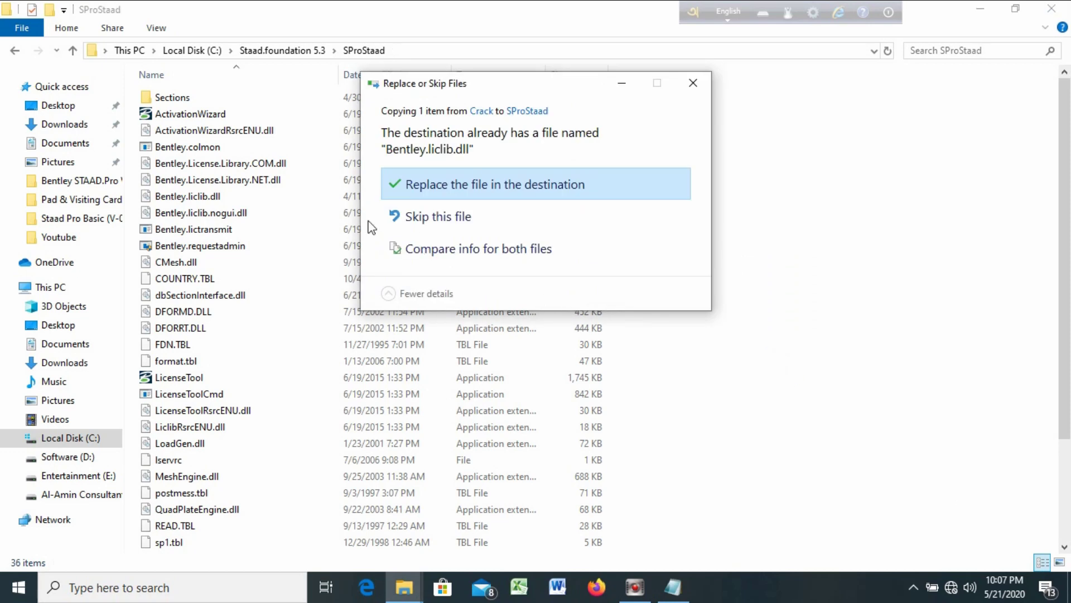
click(428, 185)
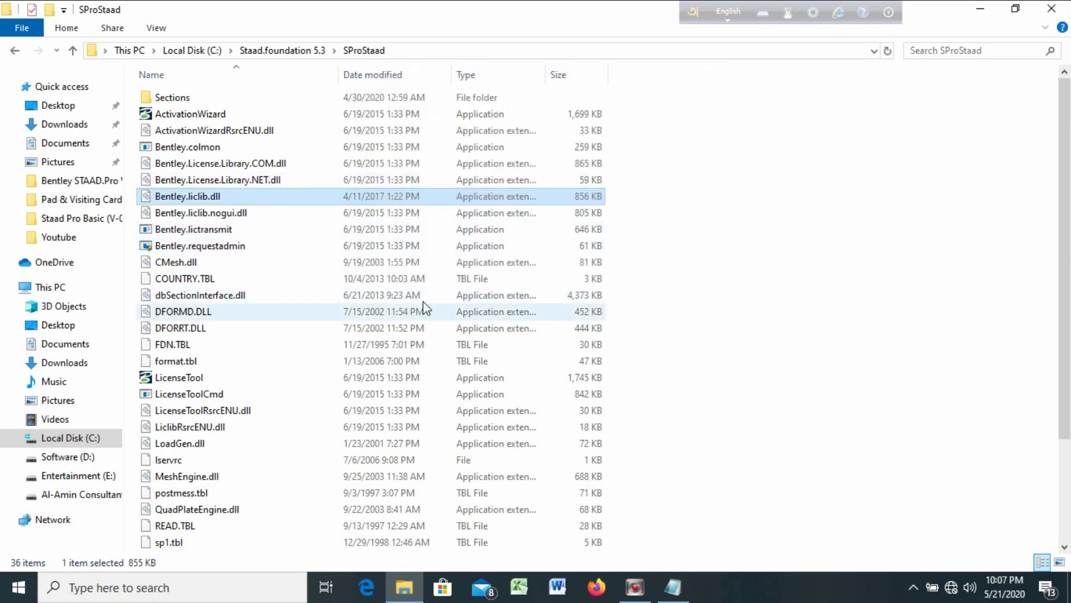
- Check the last ReadMe instruction, close the folder and ReadMe windows, and launch STAAD.Pro V8i SS6 from the desktop
click(673, 587)
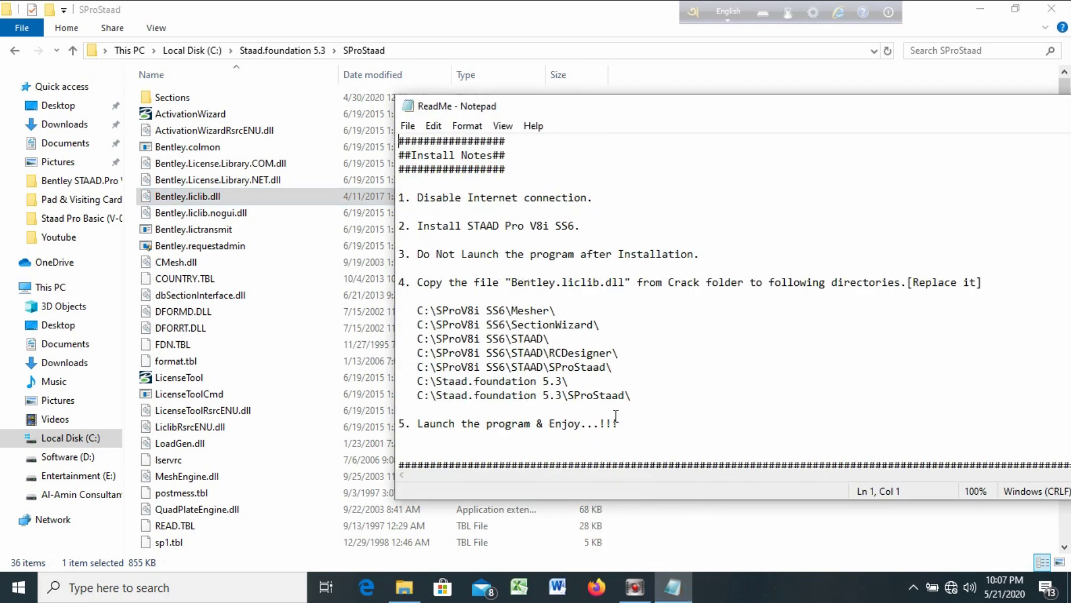
click(1051, 9)
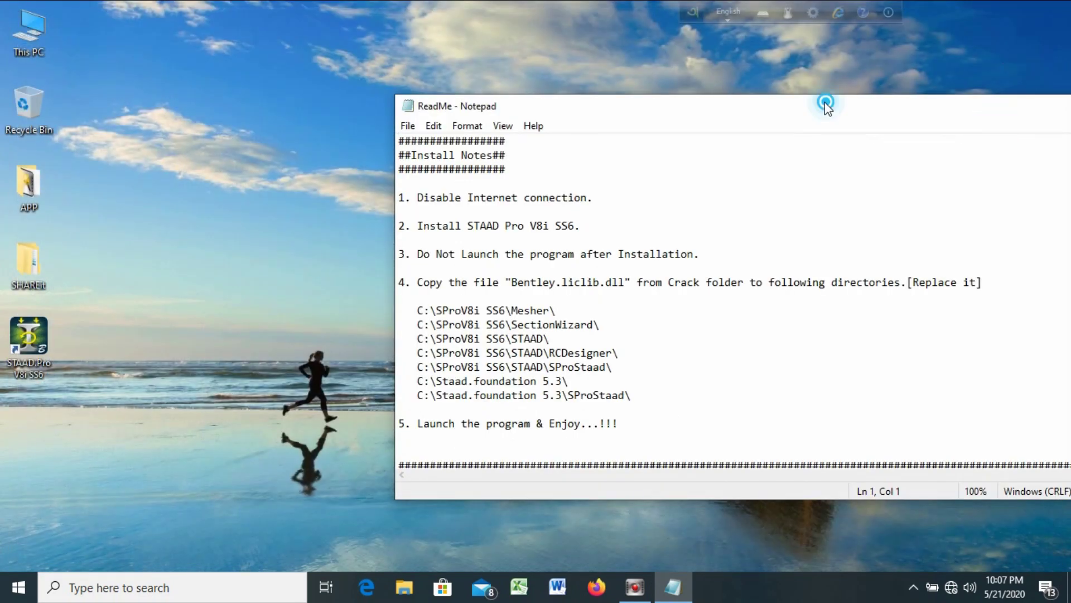
drag(825, 103, 809, 125)
click(918, 115)
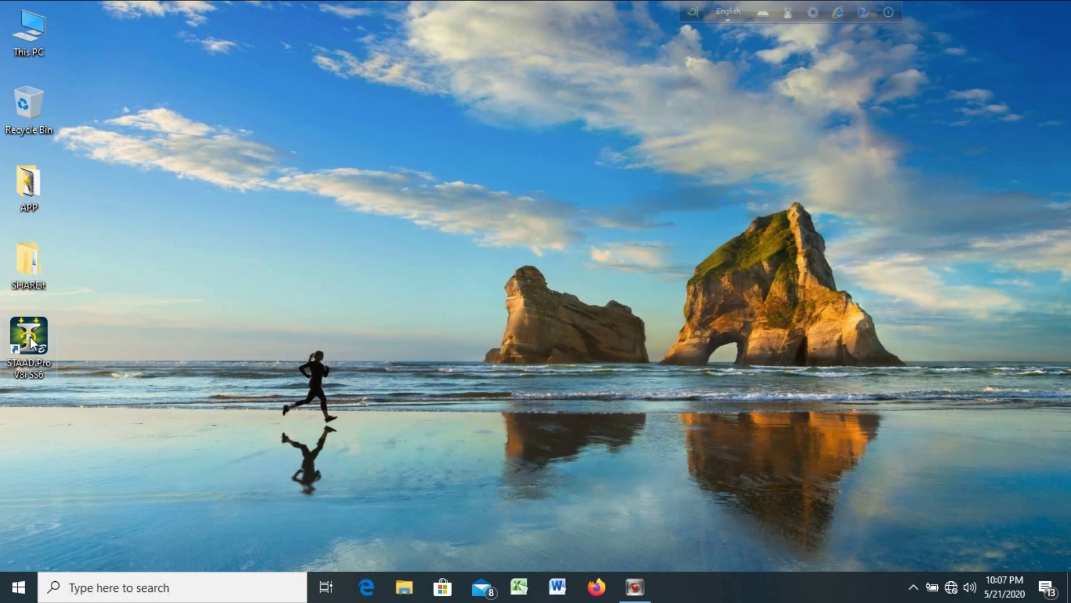
right_click(30, 335)
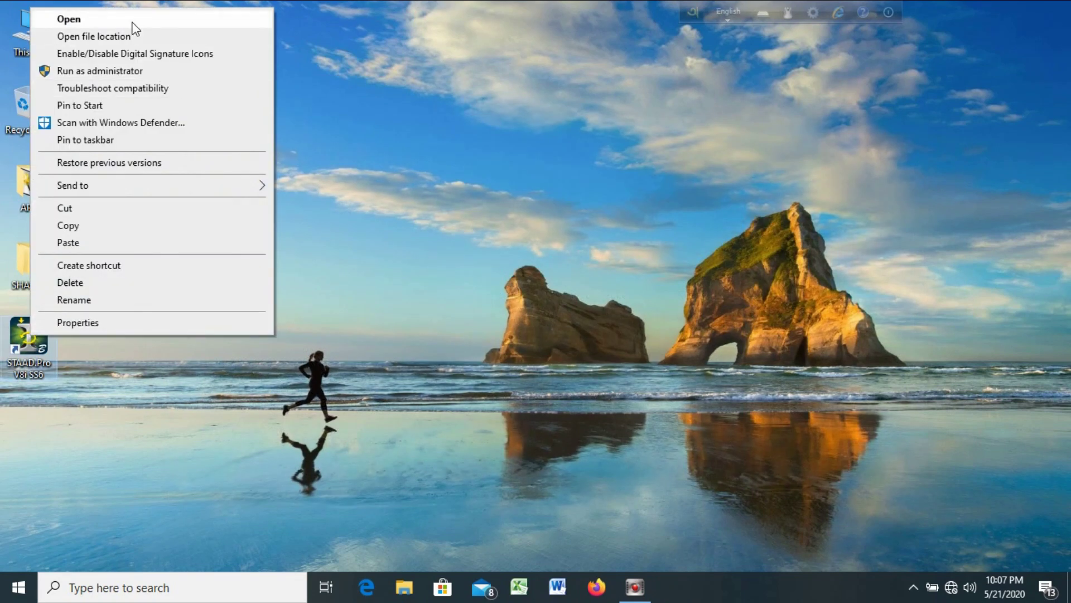
click(131, 16)
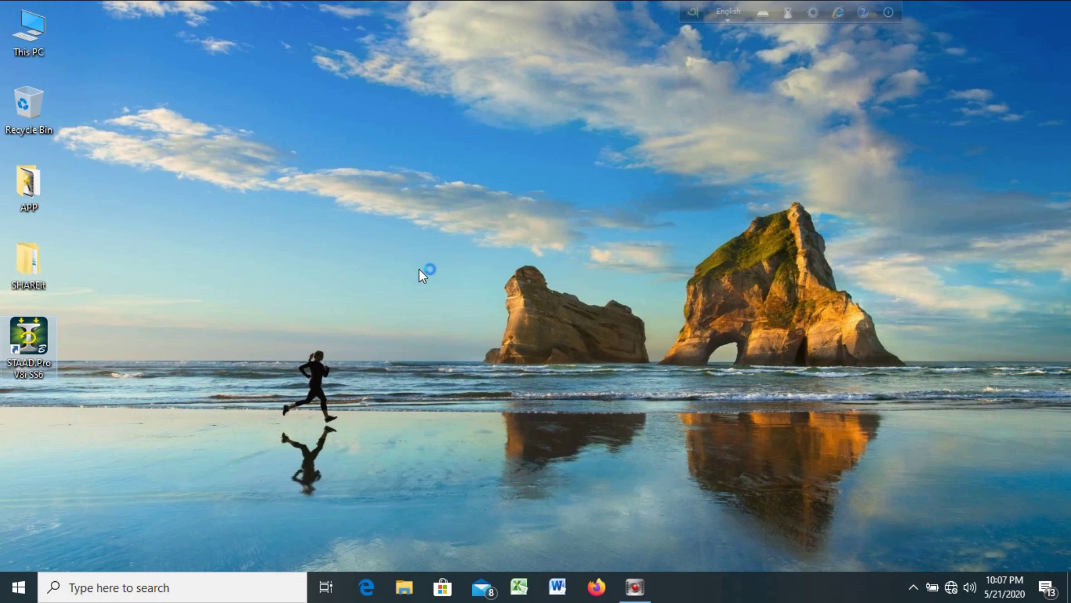